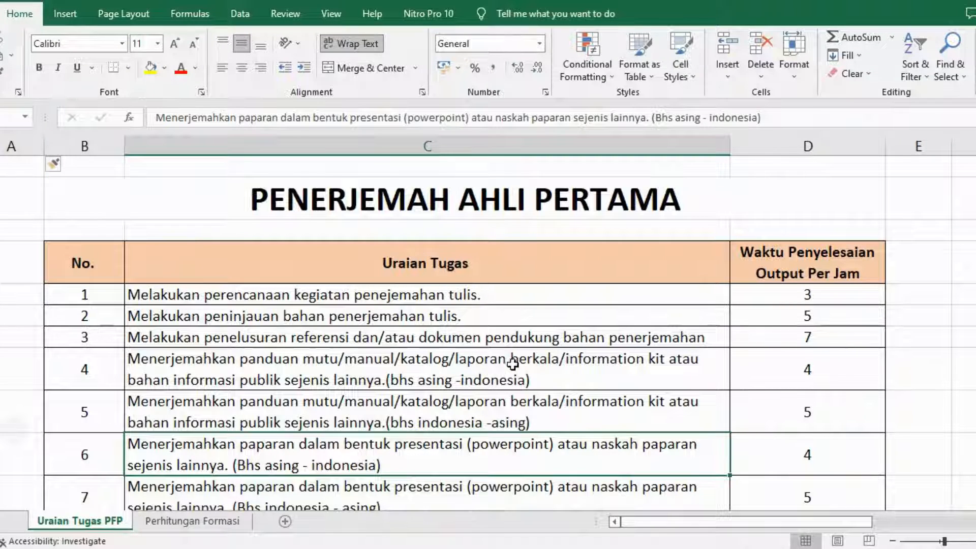
Look through the whole Penerjemah Ahli Pertama task list, from the title and column headers down to task 52.
{"action": "left_click", "coordinate": [425, 200]}
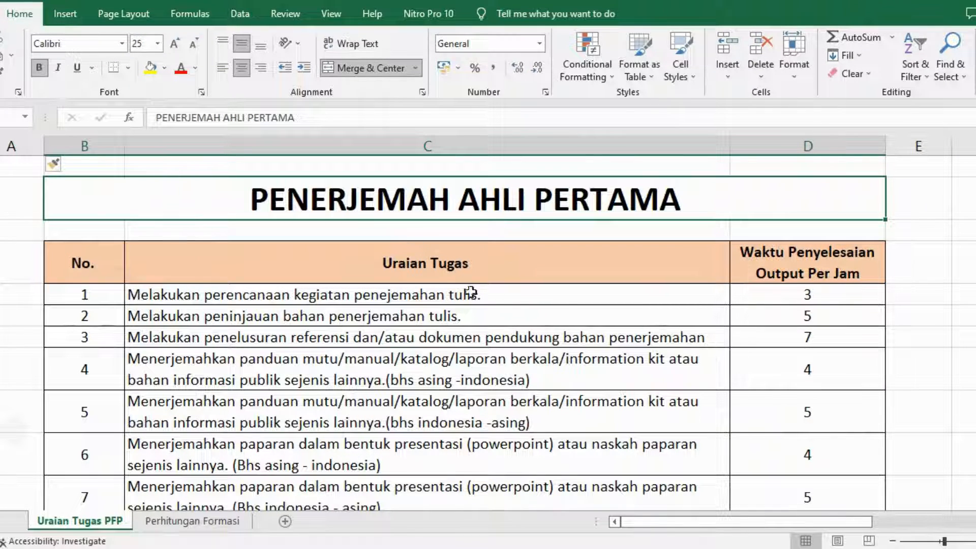
{"action": "left_click", "coordinate": [611, 275]}
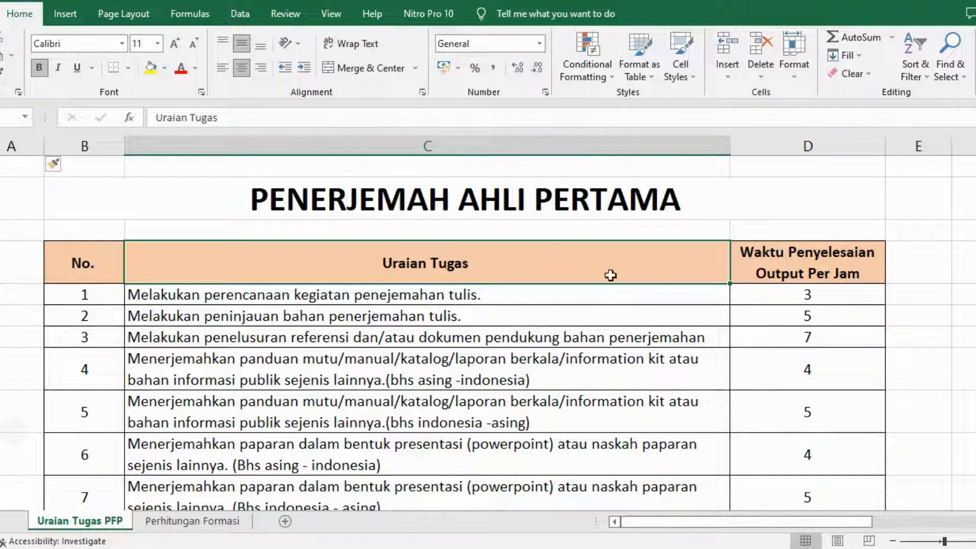
{"action": "left_click", "coordinate": [827, 270]}
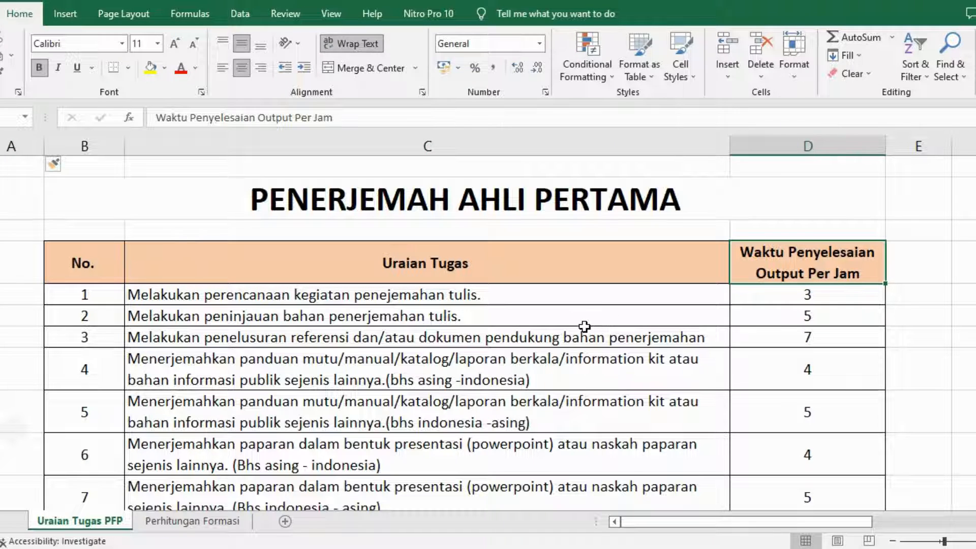
{"action": "scroll", "coordinate": [583, 331], "scroll_direction": "down", "scroll_amount": 1}
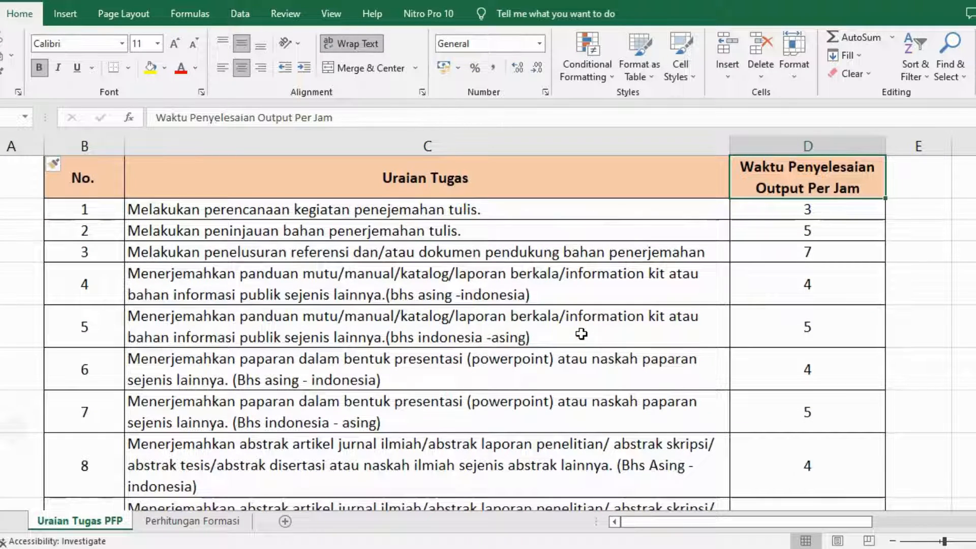
{"action": "scroll", "coordinate": [582, 336], "scroll_direction": "down", "scroll_amount": 1}
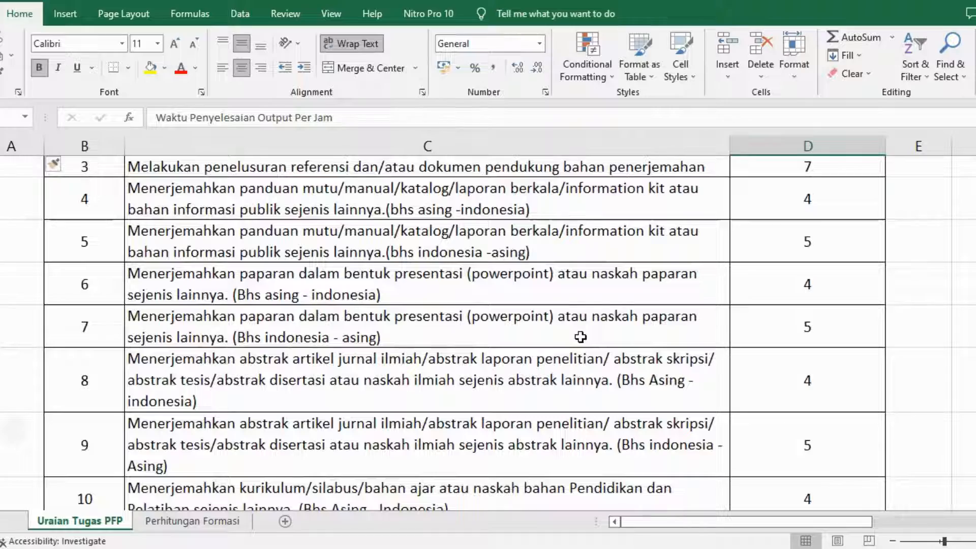
{"action": "scroll", "coordinate": [580, 337], "scroll_direction": "down", "scroll_amount": 1}
{"action": "scroll", "coordinate": [581, 337], "scroll_direction": "down", "scroll_amount": 3}
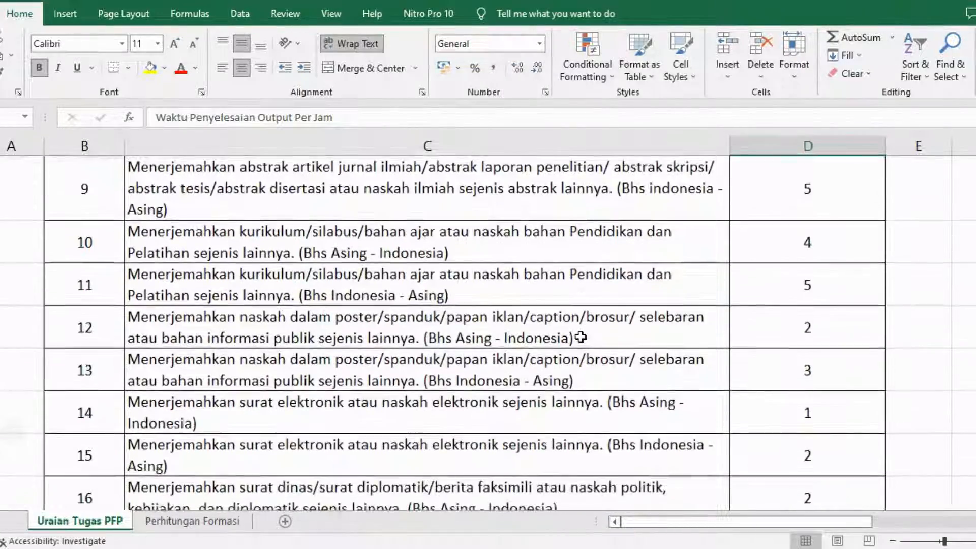
{"action": "scroll", "coordinate": [580, 340], "scroll_direction": "down", "scroll_amount": 4}
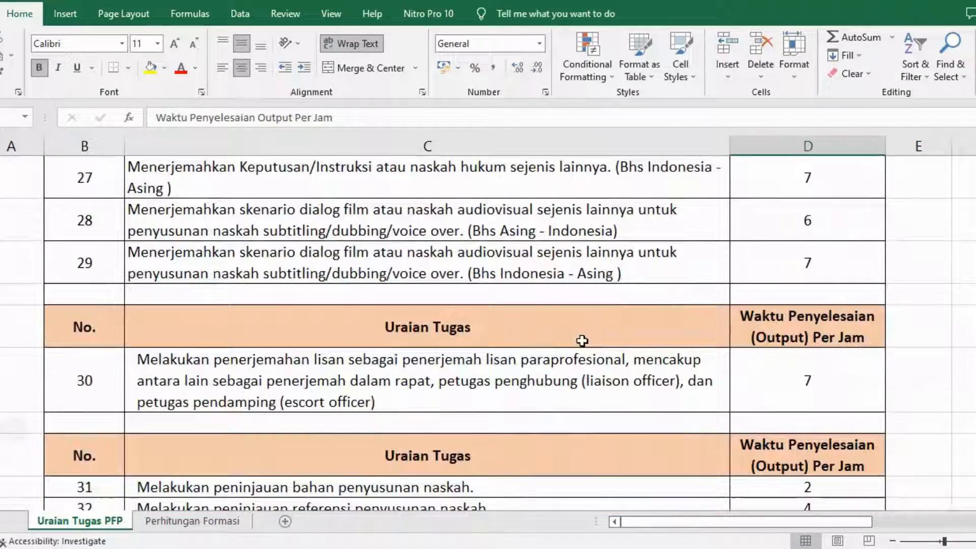
{"action": "scroll", "coordinate": [581, 342], "scroll_direction": "down", "scroll_amount": 1}
{"action": "scroll", "coordinate": [582, 344], "scroll_direction": "down", "scroll_amount": 4}
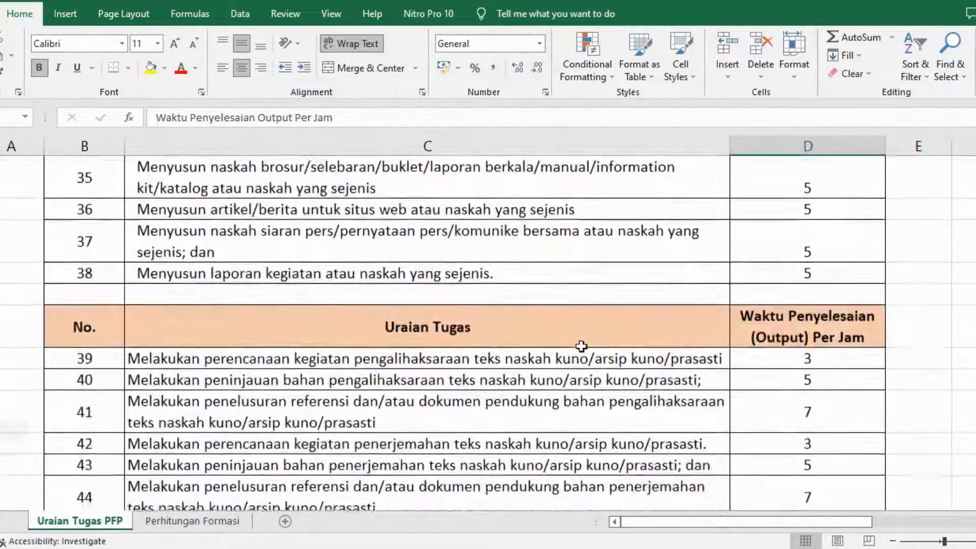
{"action": "scroll", "coordinate": [581, 346], "scroll_direction": "down", "scroll_amount": 5}
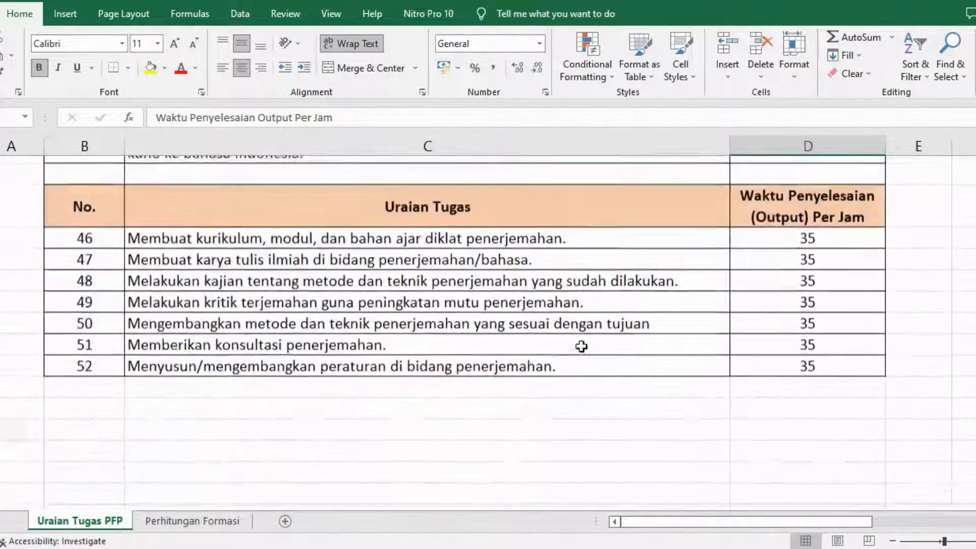
{"action": "scroll", "coordinate": [581, 347], "scroll_direction": "up", "scroll_amount": 5}
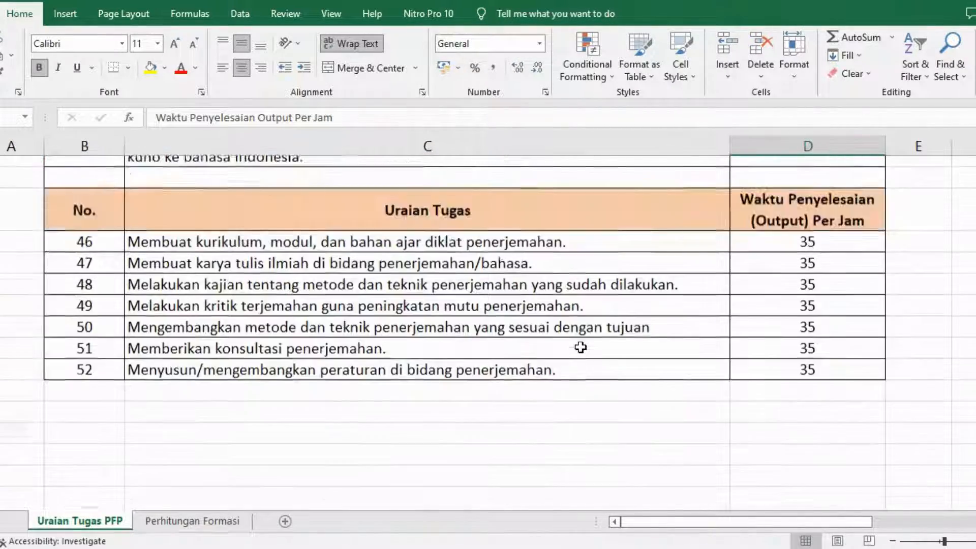
{"action": "scroll", "coordinate": [581, 344], "scroll_direction": "up", "scroll_amount": 15}
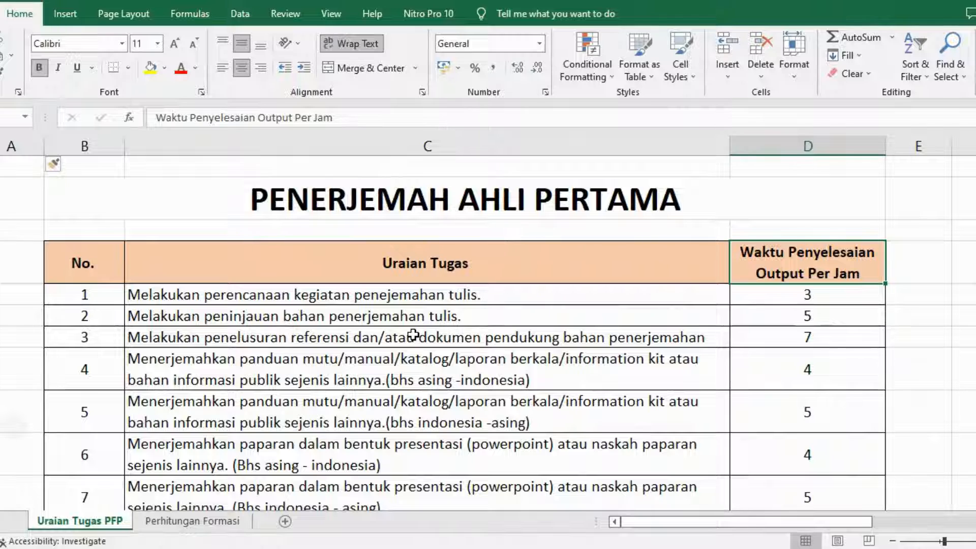
Examine the written translation tasks 1 to 9 and the output completion time of task 1.
{"action": "left_click", "coordinate": [431, 297]}
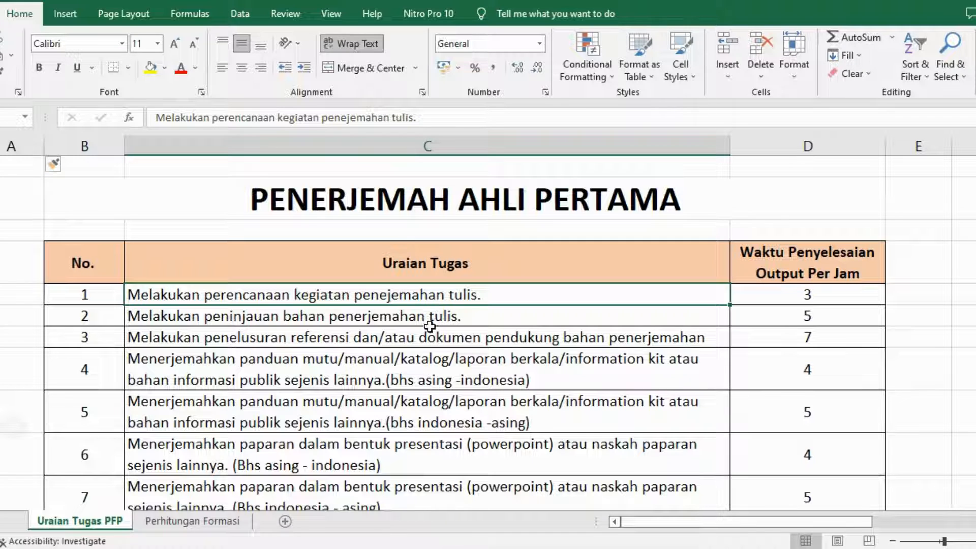
{"action": "scroll", "coordinate": [420, 384], "scroll_direction": "down", "scroll_amount": 1}
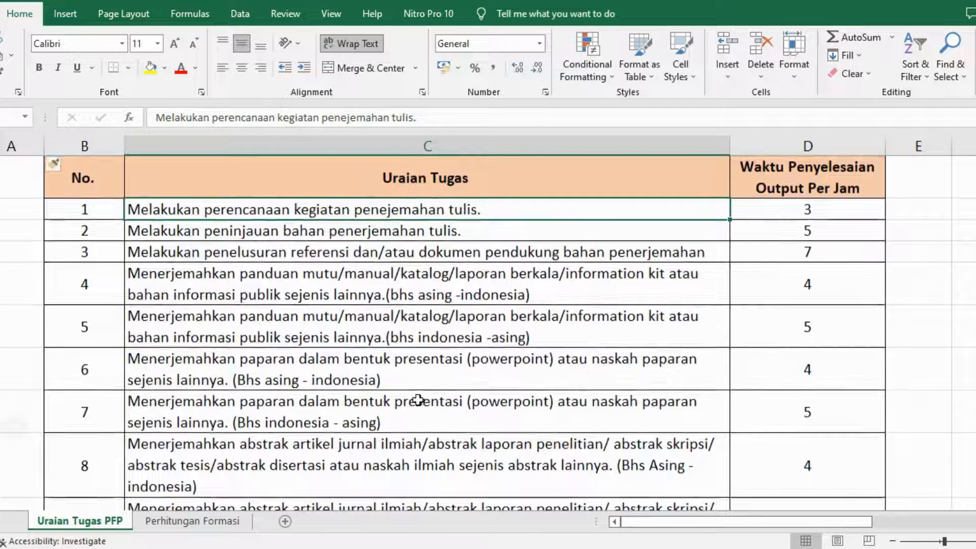
{"action": "left_click", "coordinate": [425, 336]}
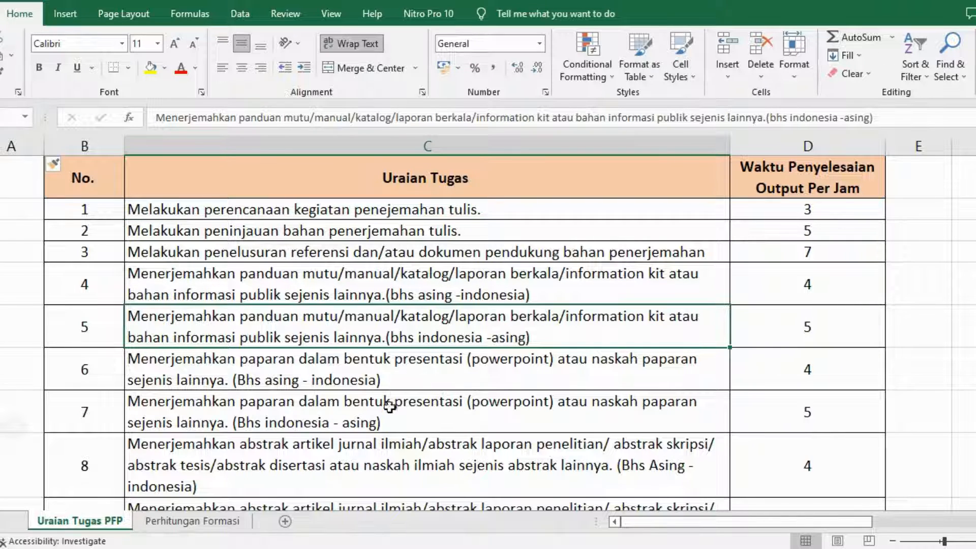
{"action": "scroll", "coordinate": [390, 407], "scroll_direction": "down", "scroll_amount": 1}
{"action": "left_click", "coordinate": [388, 425]}
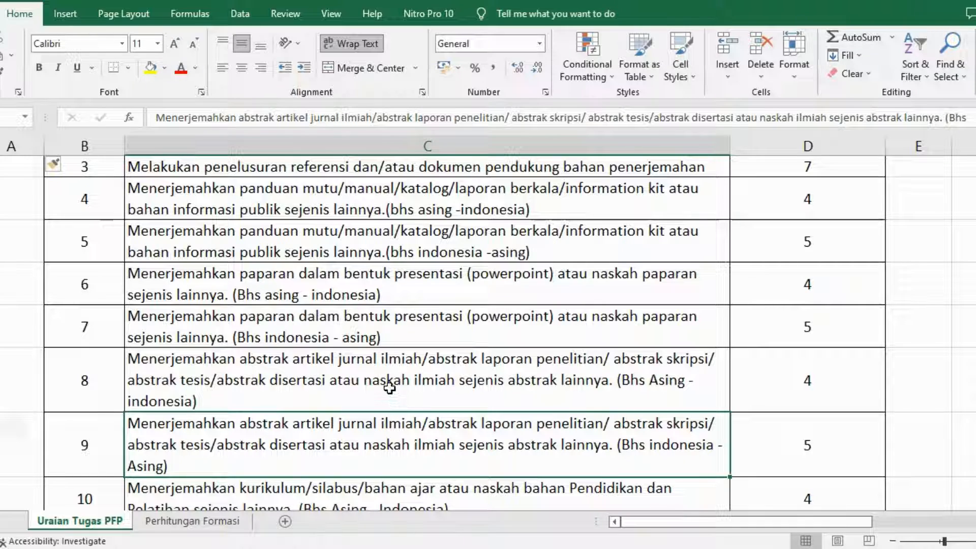
{"action": "scroll", "coordinate": [390, 402], "scroll_direction": "up", "scroll_amount": 2}
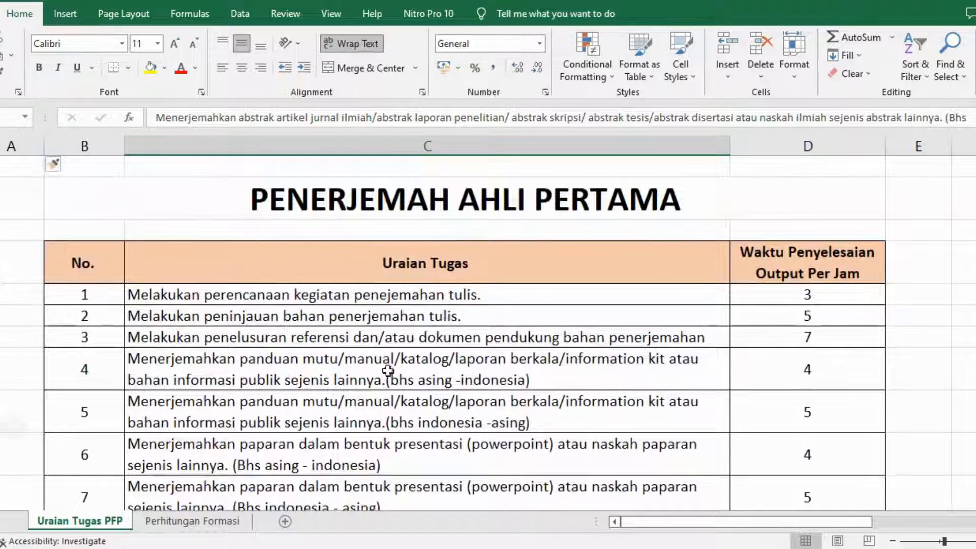
{"action": "left_click", "coordinate": [412, 294]}
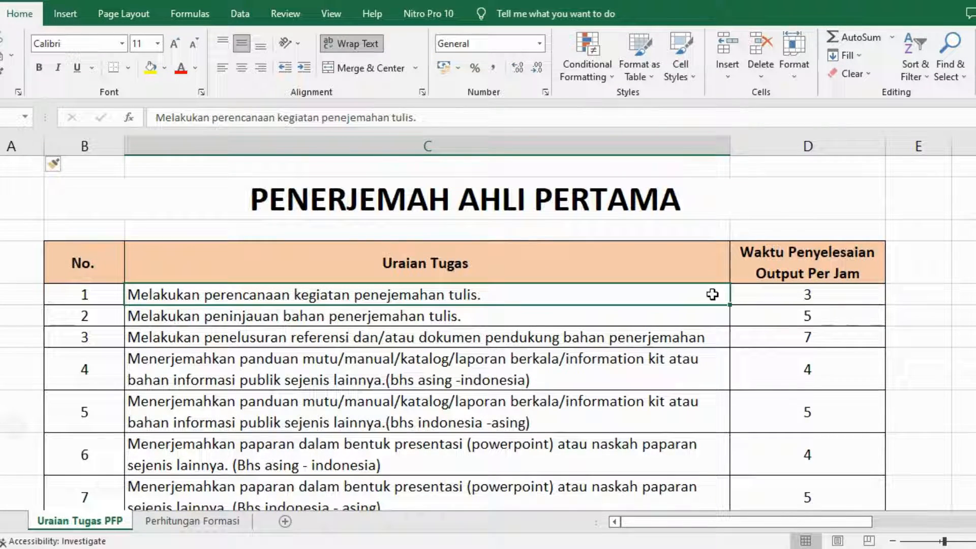
{"action": "left_click", "coordinate": [774, 290]}
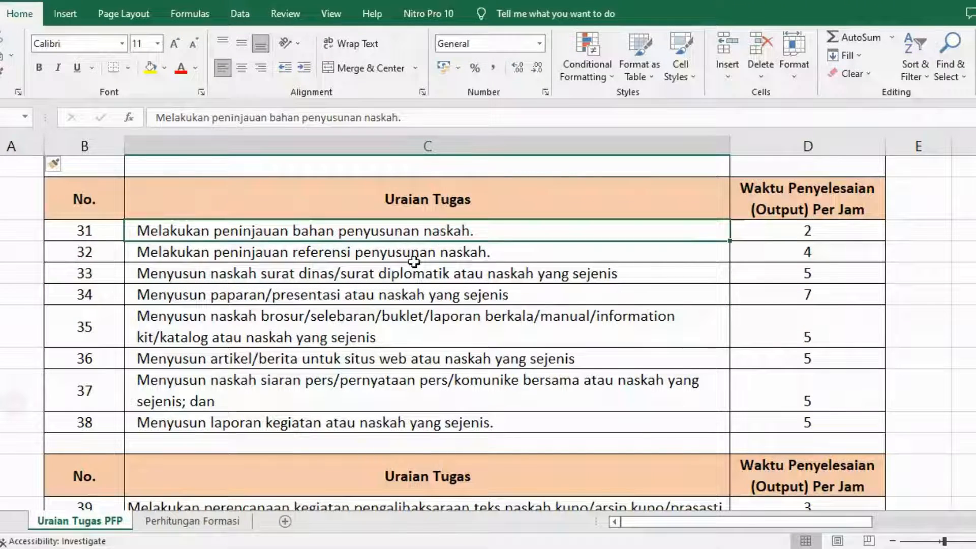
Read through the manuscript-drafting task descriptions in rows 32 to 38 of the task list.
{"action": "left_click", "coordinate": [415, 267]}
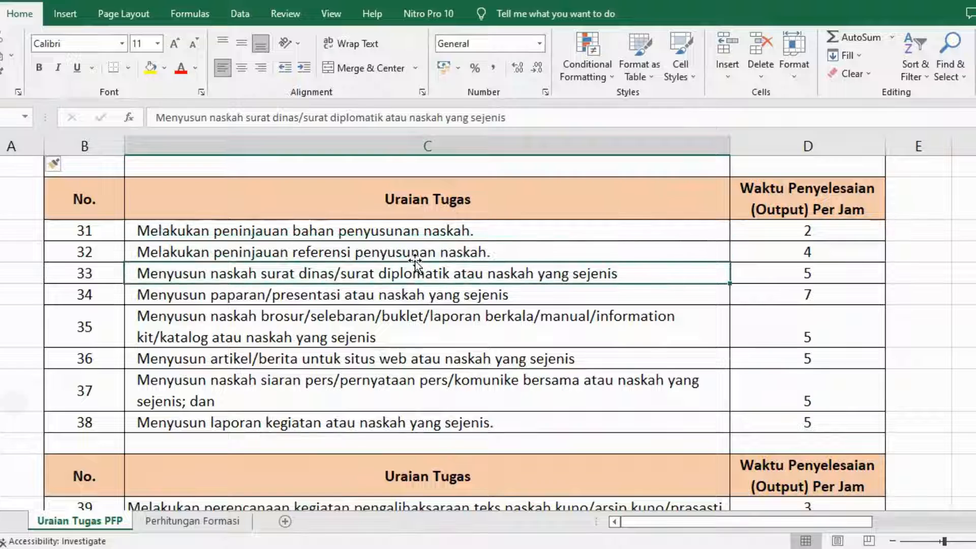
{"action": "left_click", "coordinate": [420, 255]}
{"action": "left_click", "coordinate": [407, 294]}
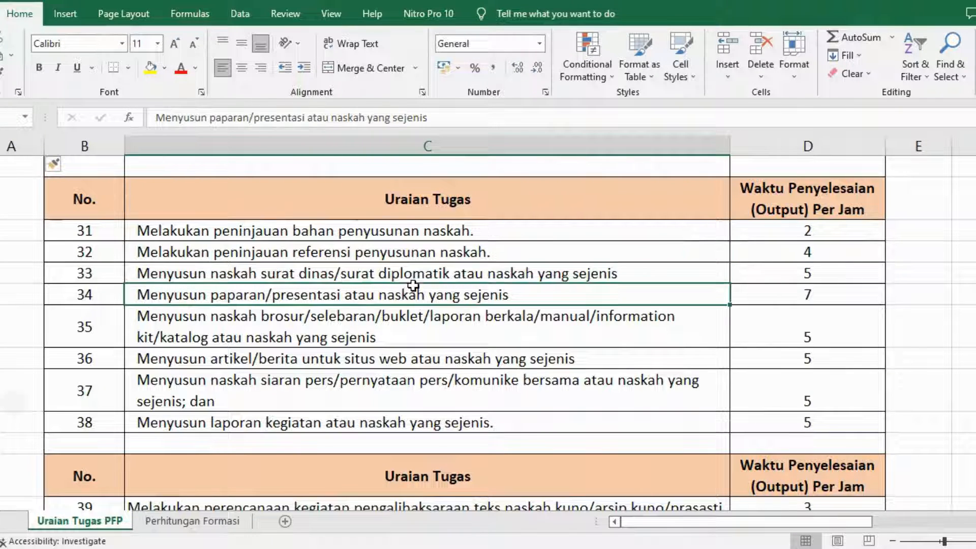
{"action": "left_click", "coordinate": [399, 317]}
{"action": "left_click", "coordinate": [379, 361]}
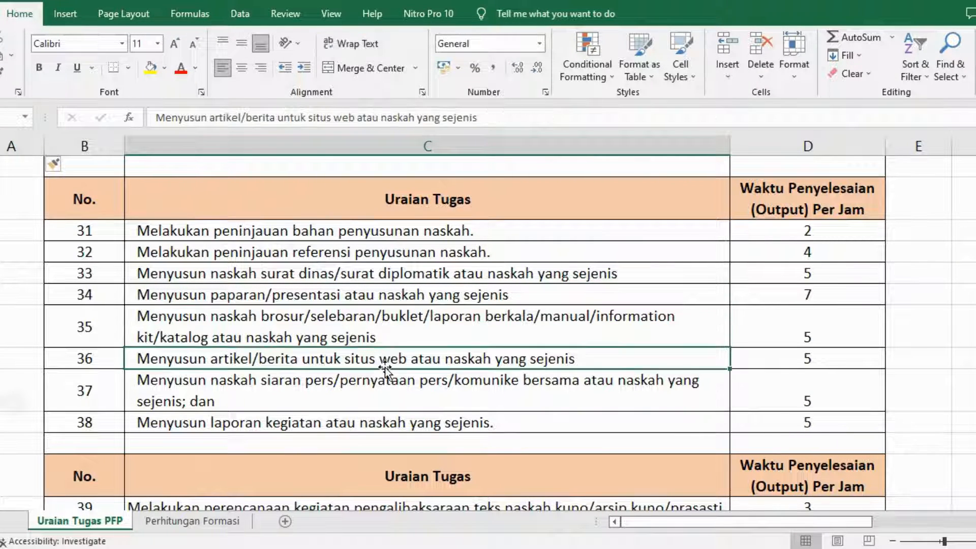
{"action": "left_click", "coordinate": [381, 387]}
{"action": "left_click", "coordinate": [389, 421]}
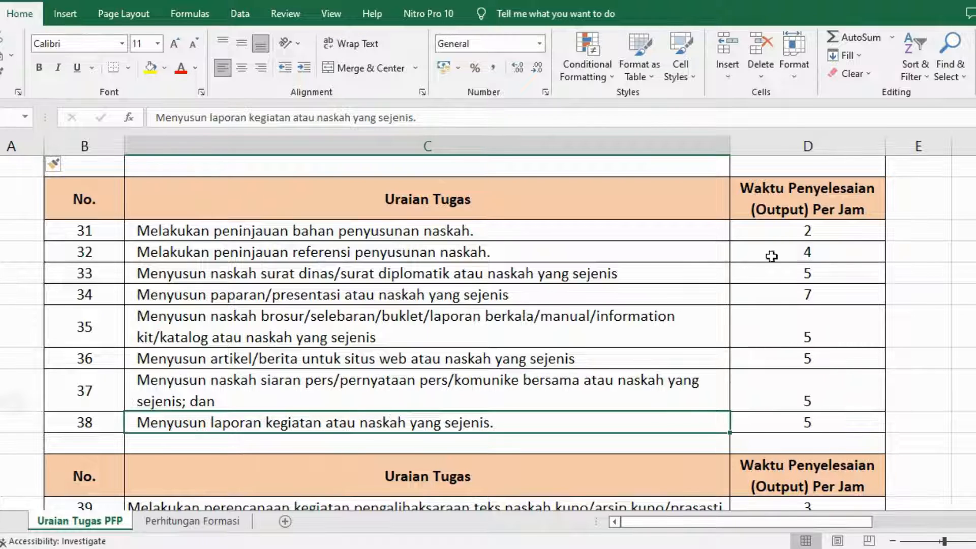
Check the completion time per output for each of tasks 31 to 38.
{"action": "left_click", "coordinate": [790, 233]}
{"action": "left_click", "coordinate": [793, 252]}
{"action": "left_click", "coordinate": [806, 272]}
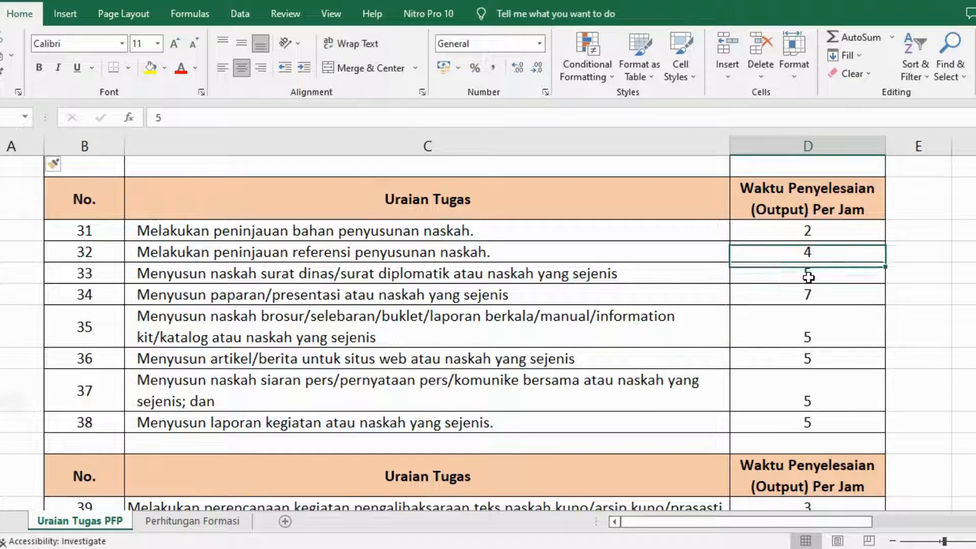
{"action": "left_click", "coordinate": [810, 297]}
{"action": "left_click", "coordinate": [809, 339]}
{"action": "left_click", "coordinate": [811, 358]}
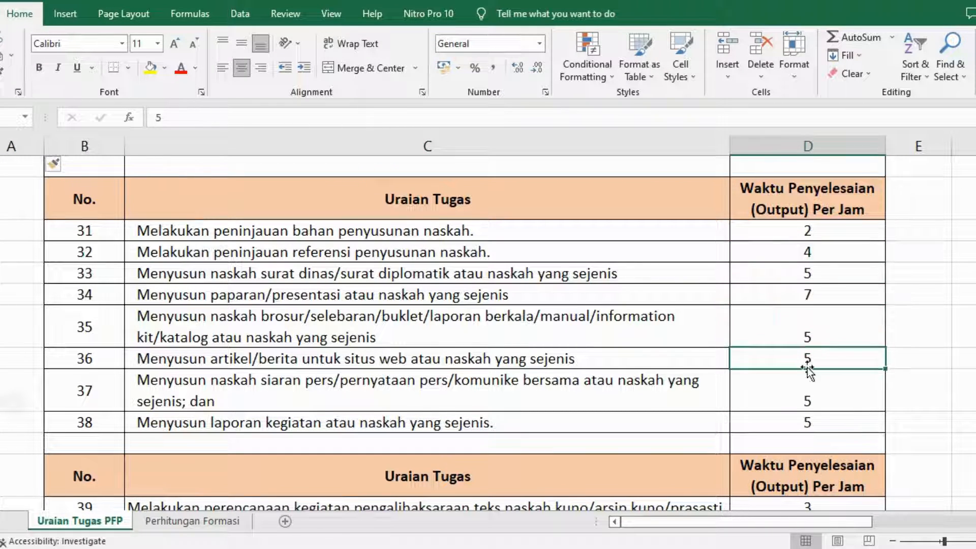
{"action": "left_click", "coordinate": [811, 405]}
{"action": "left_click", "coordinate": [810, 422]}
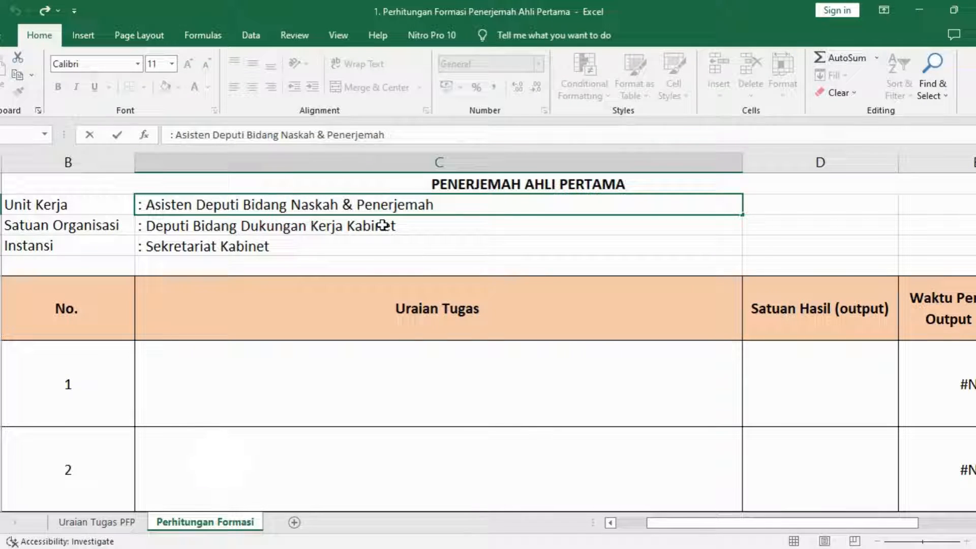
Review the Satuan Organisasi and Instansi entries in the header of the Perhitungan Formasi sheet.
{"action": "left_click", "coordinate": [388, 224]}
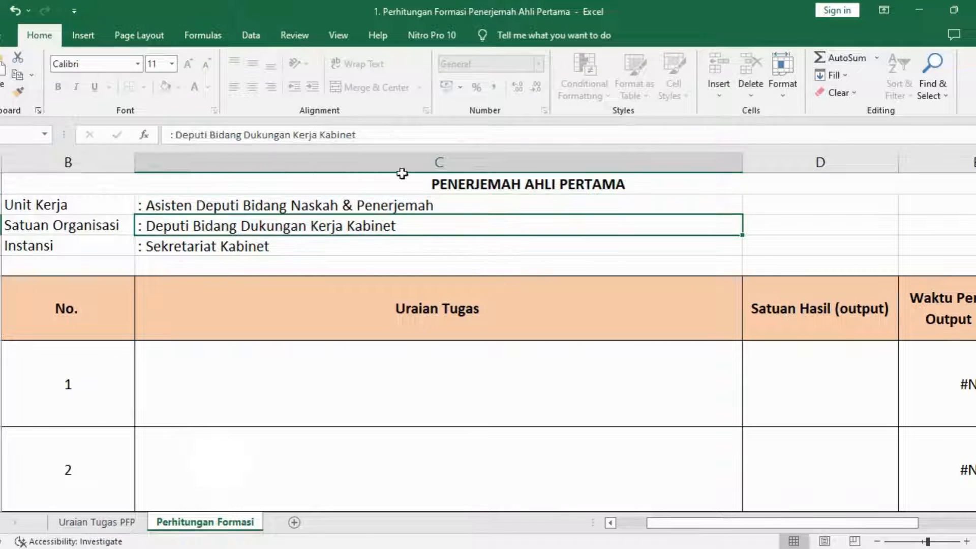
{"action": "left_click", "coordinate": [398, 139]}
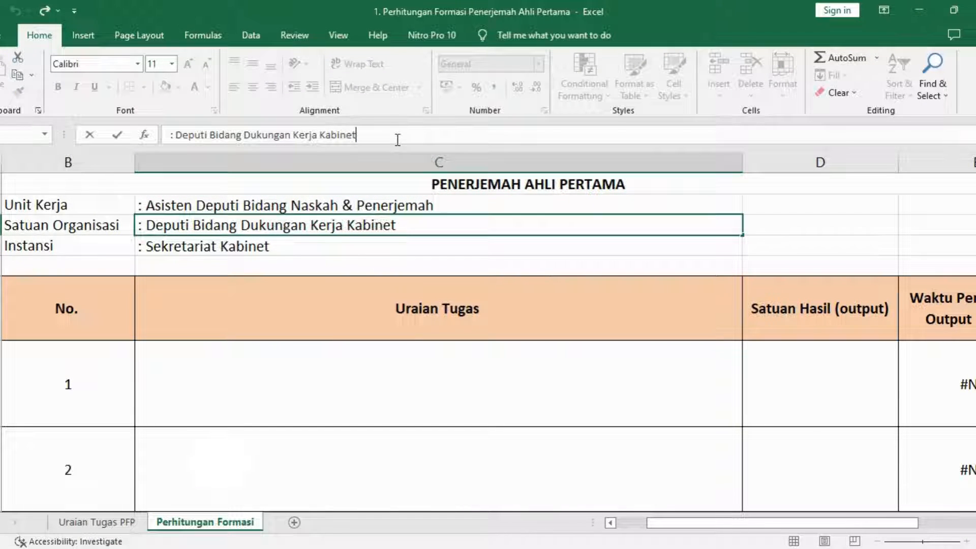
{"action": "left_click", "coordinate": [296, 246]}
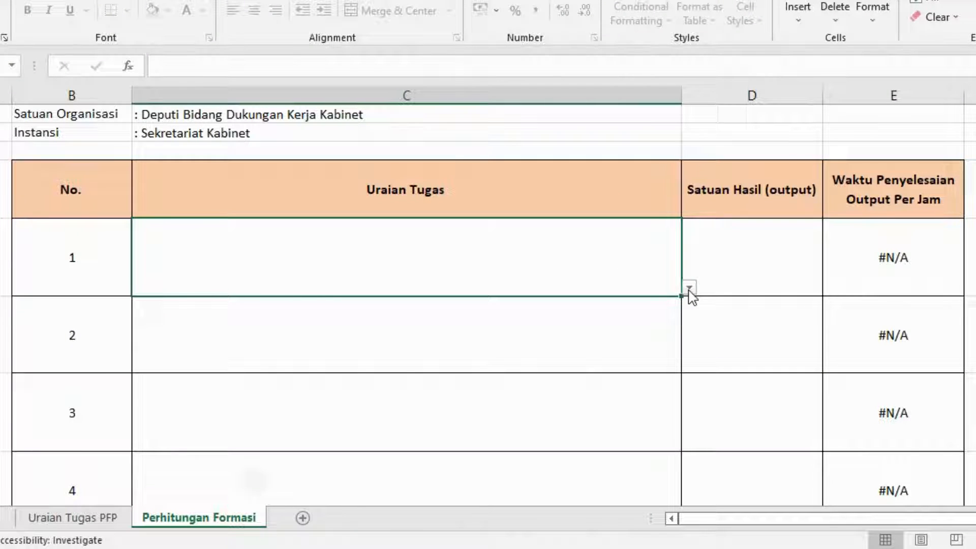
Choose "Melakukan perencanaan kegiatan penejemahan tulis." as the Uraian Tugas for row 1 of the formation table.
{"action": "left_click", "coordinate": [689, 287]}
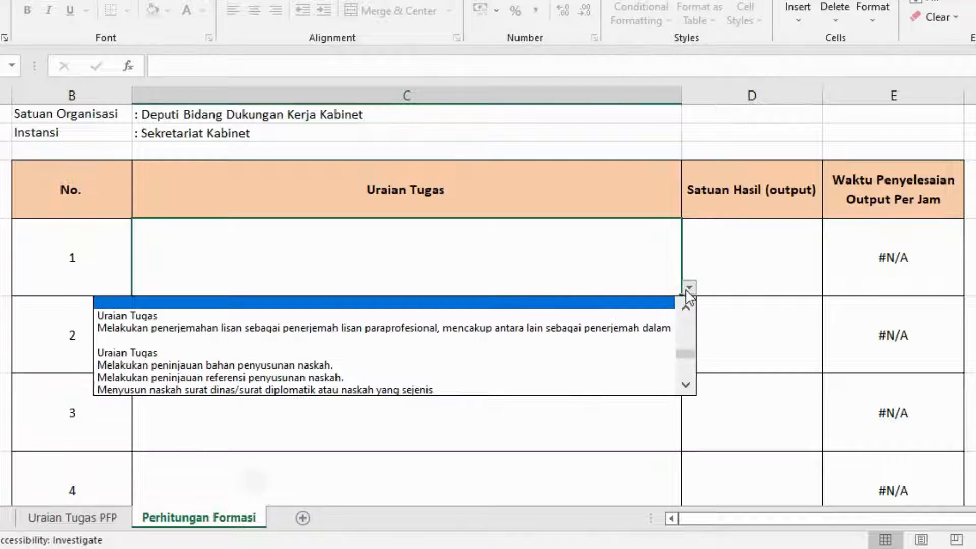
{"action": "left_click", "coordinate": [686, 308]}
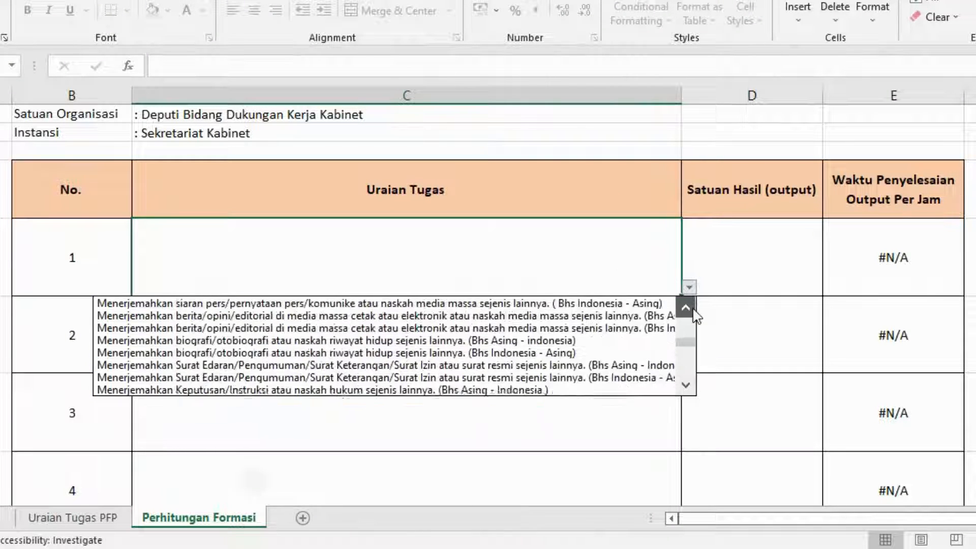
{"action": "left_click_drag", "start_coordinate": [694, 311], "coordinate": [695, 312]}
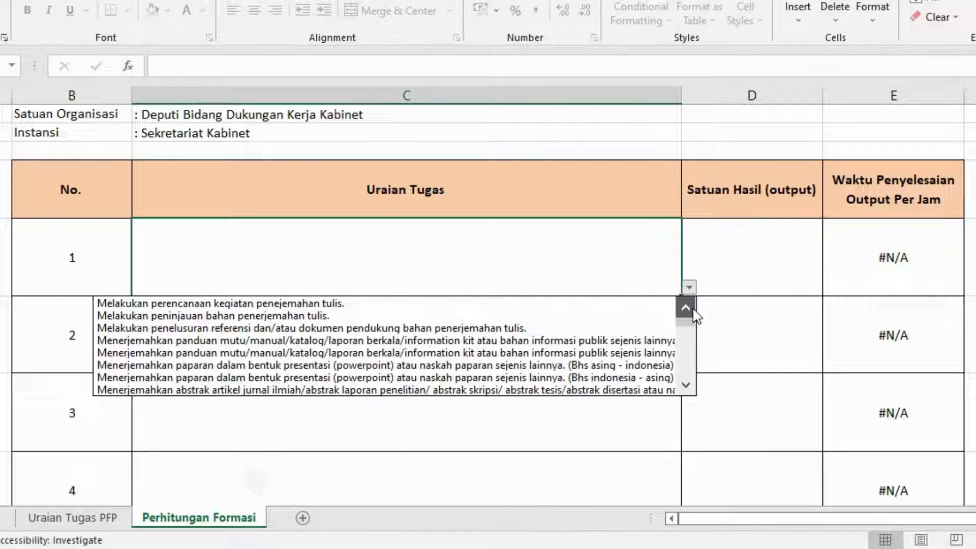
{"action": "left_click", "coordinate": [483, 304]}
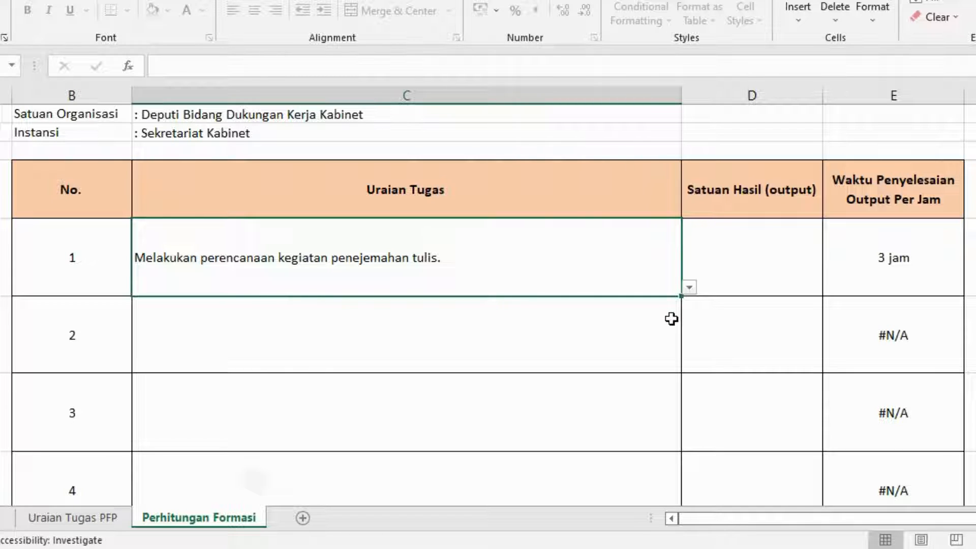
Clear the Uraian Tugas entry in row 1 of the formation table.
{"action": "left_click", "coordinate": [663, 348]}
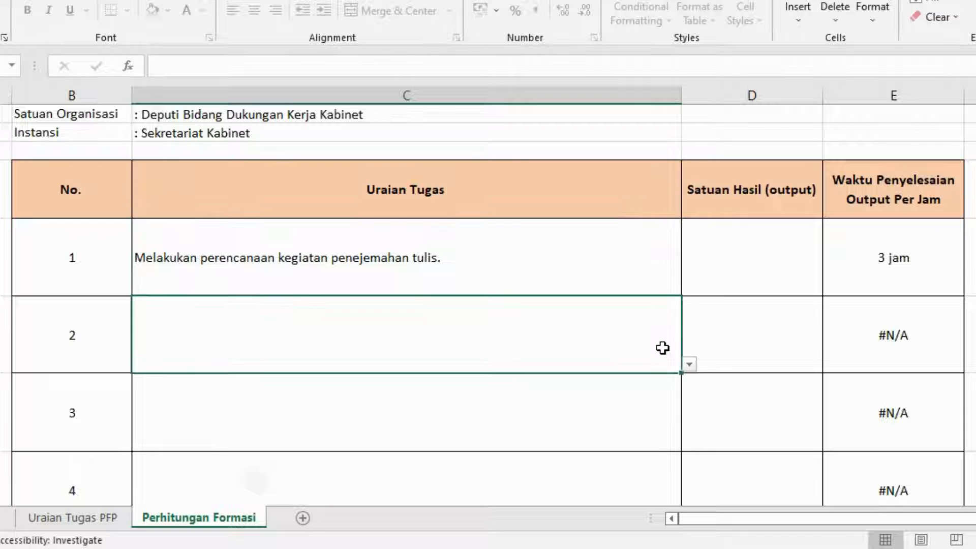
{"action": "left_click", "coordinate": [761, 275]}
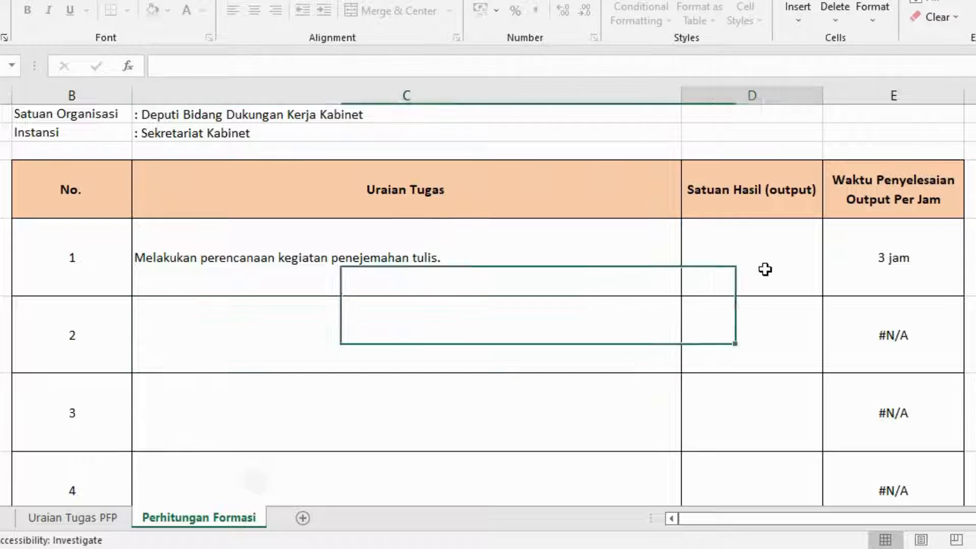
{"action": "left_click", "coordinate": [649, 272]}
{"action": "key", "text": "Delete"}
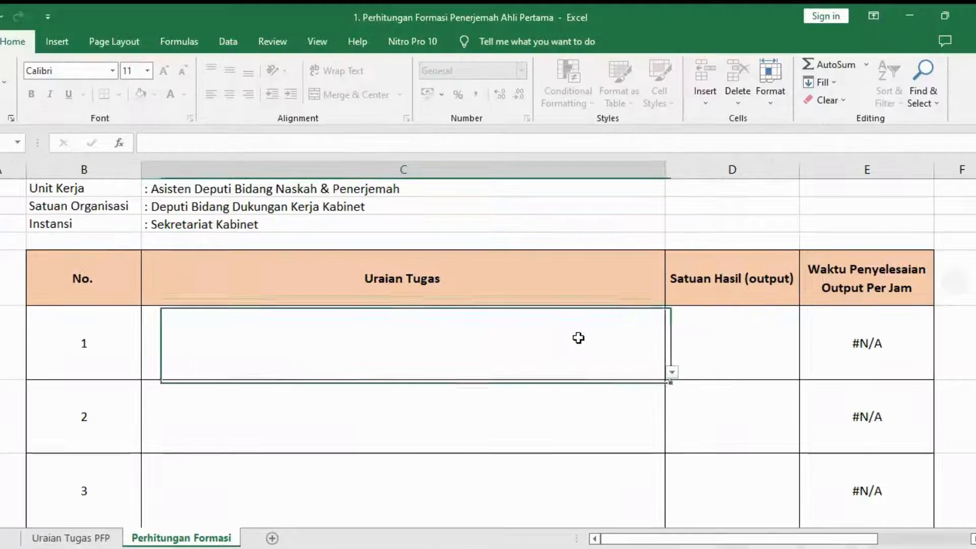
Choose "Melakukan perencanaan kegiatan penejemahan tulis." as the row 1 Uraian Tugas and set its Satuan Hasil (output) to 5.
{"action": "left_click", "coordinate": [689, 288]}
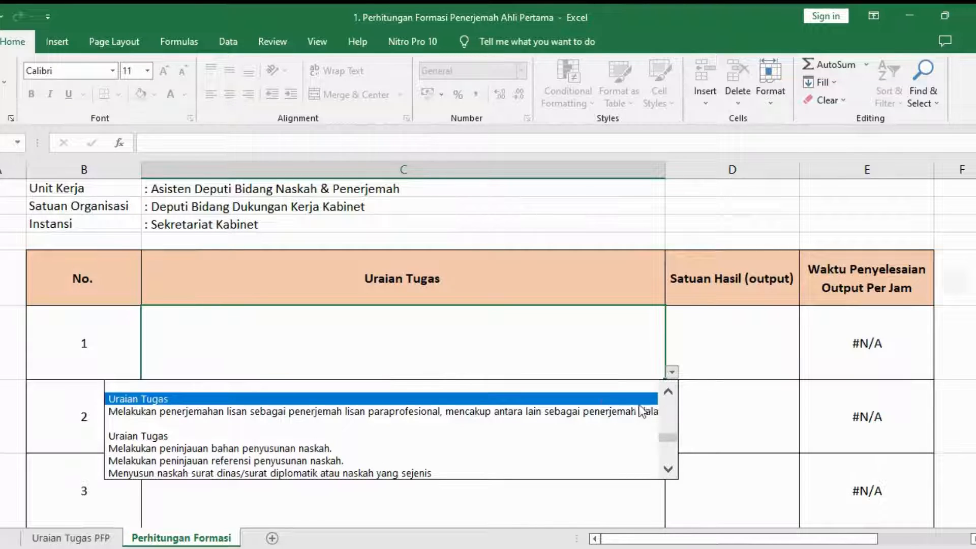
{"action": "left_click_drag", "start_coordinate": [667, 437], "coordinate": [669, 404]}
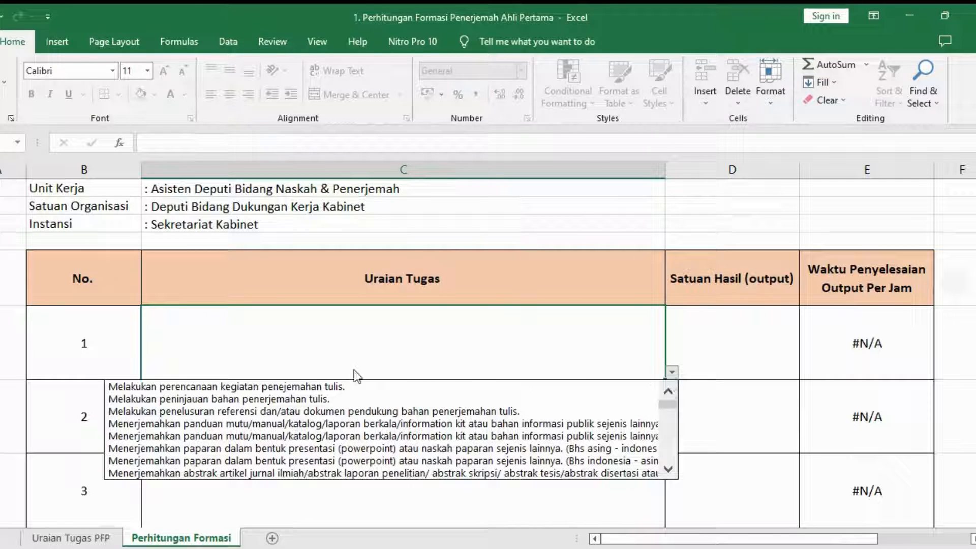
{"action": "left_click", "coordinate": [407, 386]}
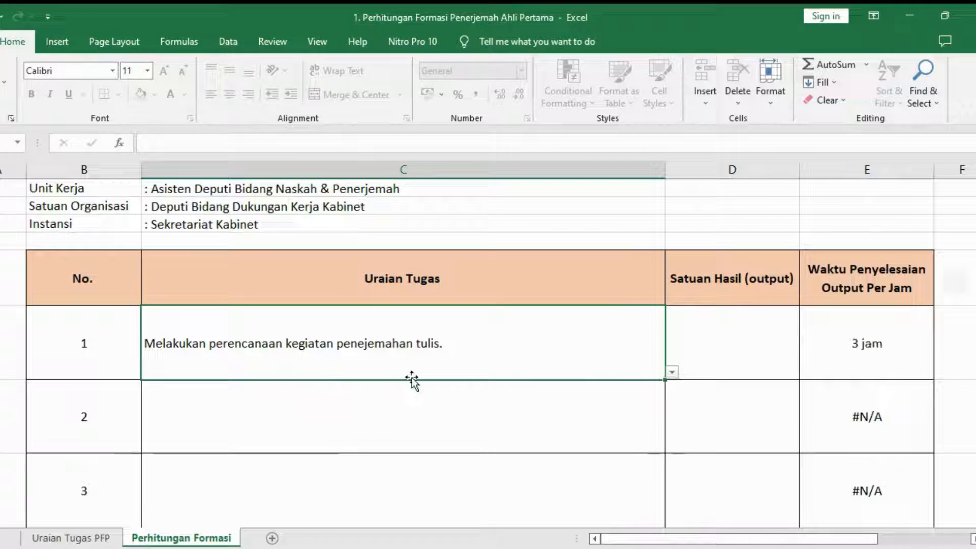
{"action": "left_click", "coordinate": [732, 344]}
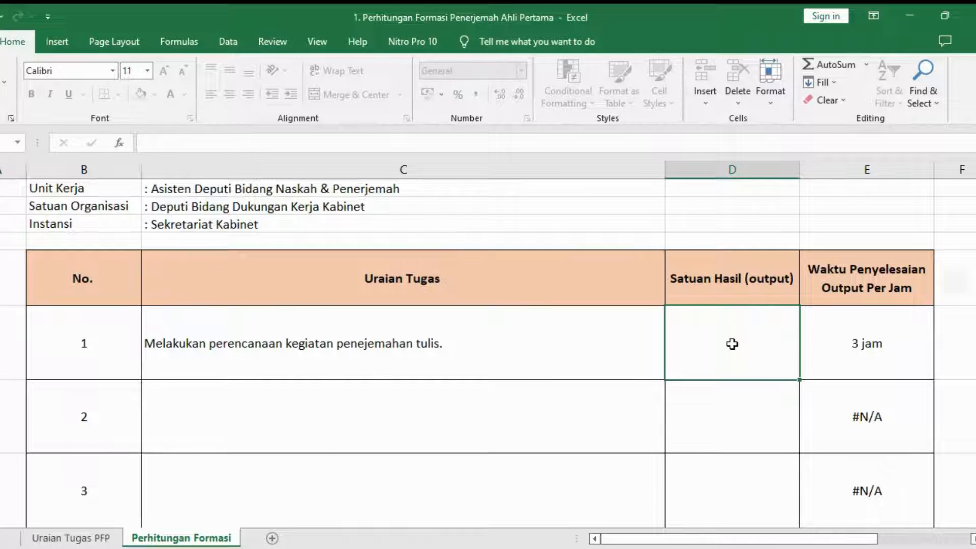
{"action": "type", "text": "5"}
Choose "Melakukan peninjauan bahan penerjemahan tulis." as the row 2 Uraian Tugas and set its Satuan Hasil (output) to 8.
{"action": "left_click", "coordinate": [625, 420]}
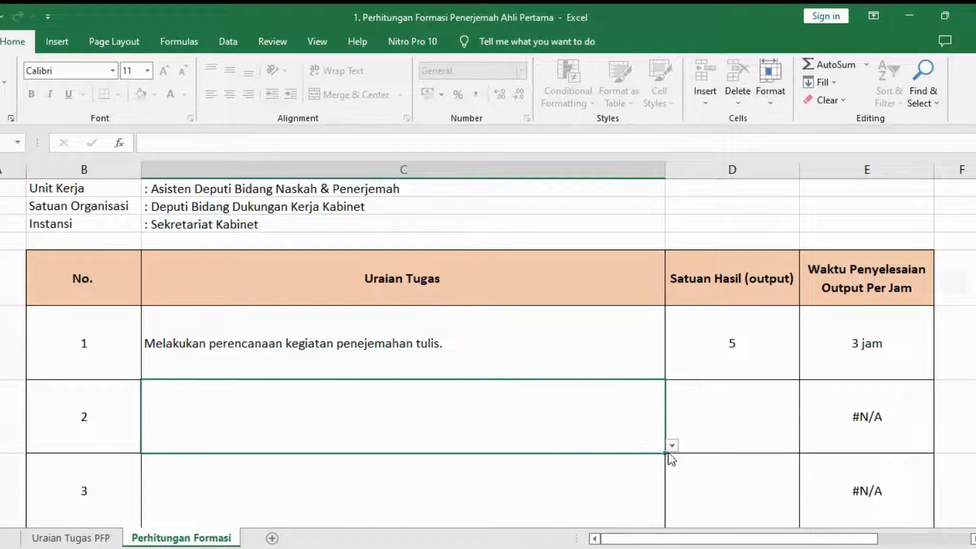
{"action": "left_click", "coordinate": [673, 447]}
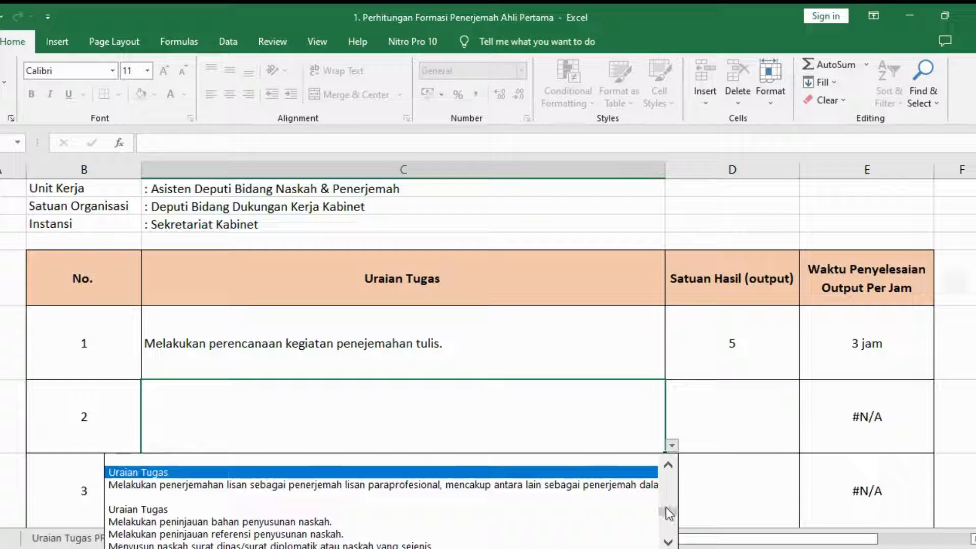
{"action": "left_click_drag", "start_coordinate": [664, 509], "coordinate": [667, 464]}
{"action": "left_click", "coordinate": [470, 473]}
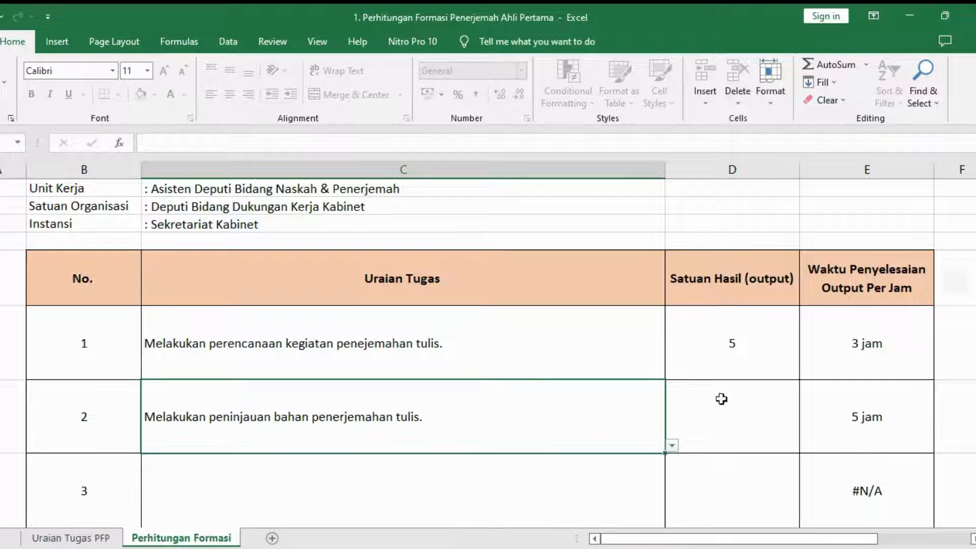
{"action": "left_click", "coordinate": [741, 411]}
{"action": "type", "text": "8"}
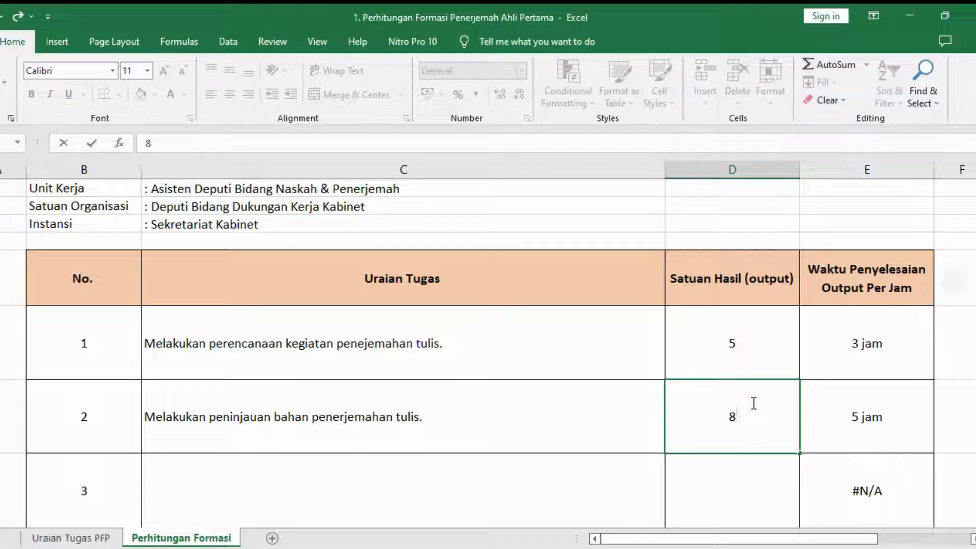
Choose "Melakukan penelusuran referensi dan/atau dokumen pendukung bahan penerjemahan tulis." as the row 3 Uraian Tugas and set its Satuan Hasil (output) to 8.
{"action": "scroll", "coordinate": [754, 403], "scroll_direction": "down", "scroll_amount": 1}
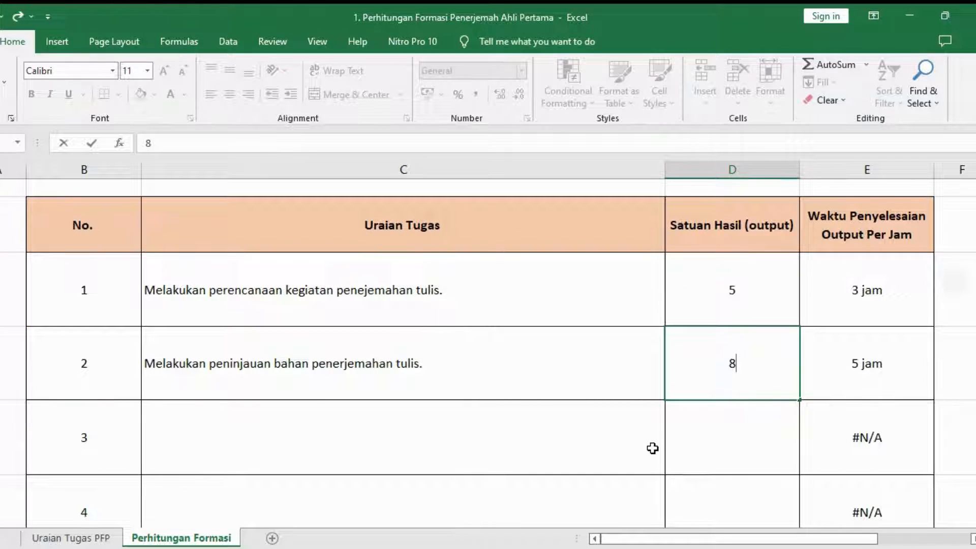
{"action": "left_click", "coordinate": [654, 473]}
{"action": "left_click", "coordinate": [672, 467]}
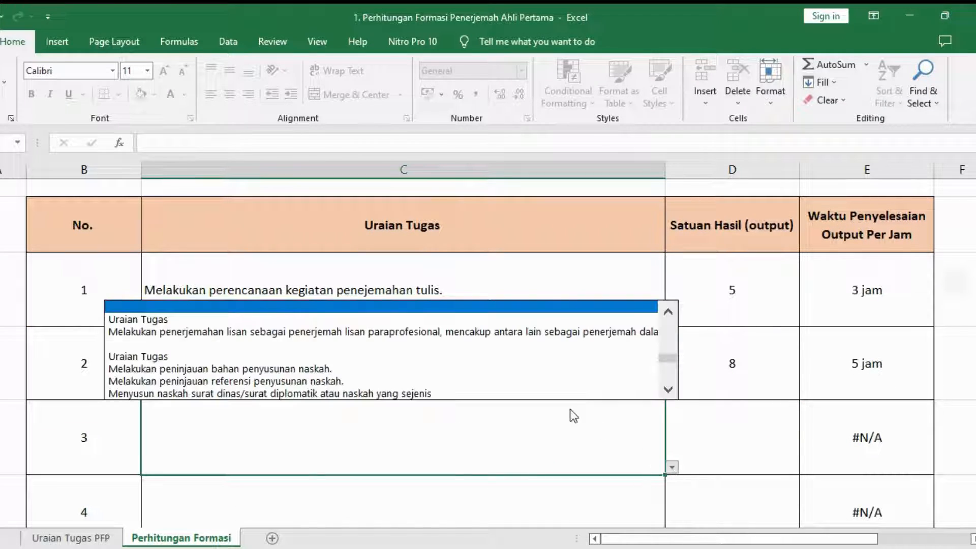
{"action": "left_click_drag", "start_coordinate": [669, 359], "coordinate": [669, 309]}
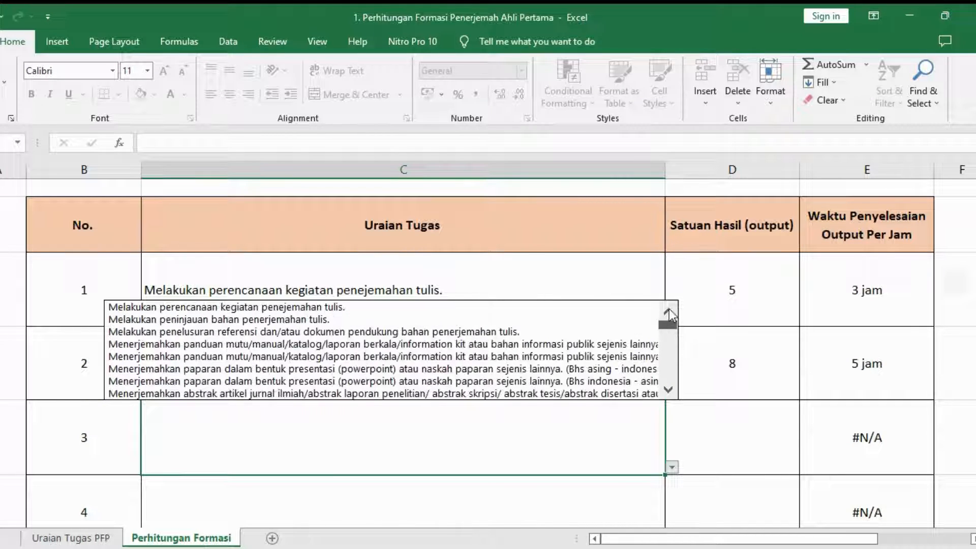
{"action": "left_click", "coordinate": [499, 334]}
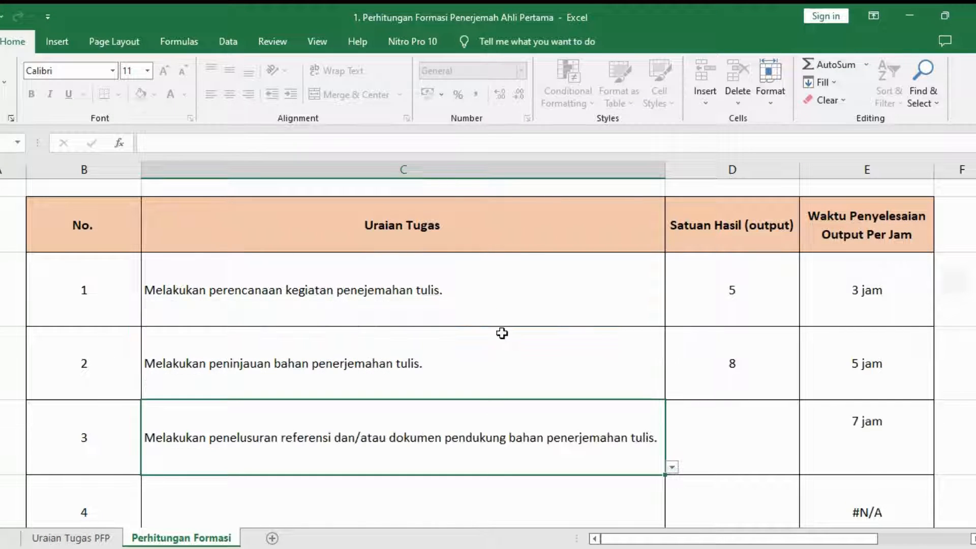
{"action": "left_click", "coordinate": [719, 454]}
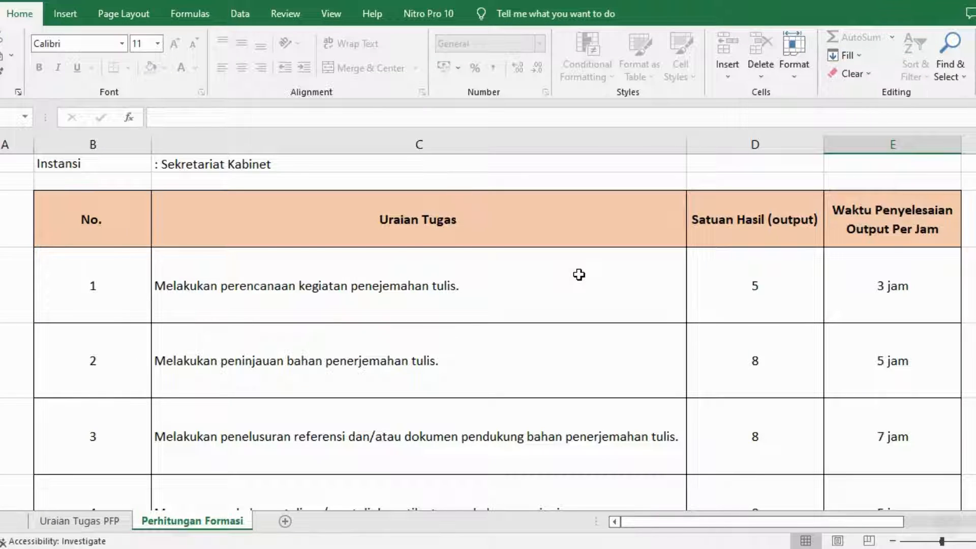
Review the filled-in tasks, outputs and completion times of the formation table down to row 40.
{"action": "scroll", "coordinate": [579, 274], "scroll_direction": "down", "scroll_amount": 2}
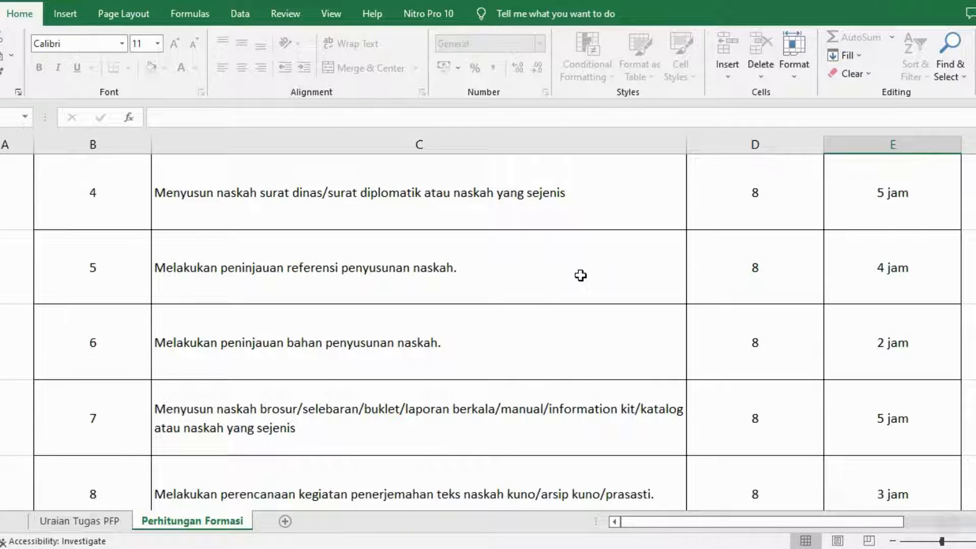
{"action": "scroll", "coordinate": [581, 275], "scroll_direction": "down", "scroll_amount": 1}
{"action": "scroll", "coordinate": [581, 275], "scroll_direction": "down", "scroll_amount": 1}
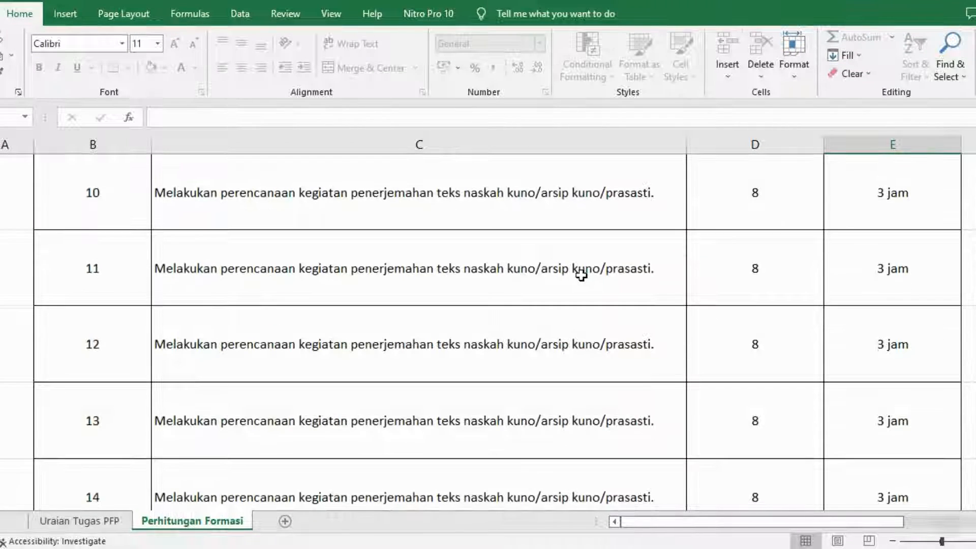
{"action": "scroll", "coordinate": [582, 275], "scroll_direction": "down", "scroll_amount": 1}
{"action": "scroll", "coordinate": [584, 275], "scroll_direction": "down", "scroll_amount": 5}
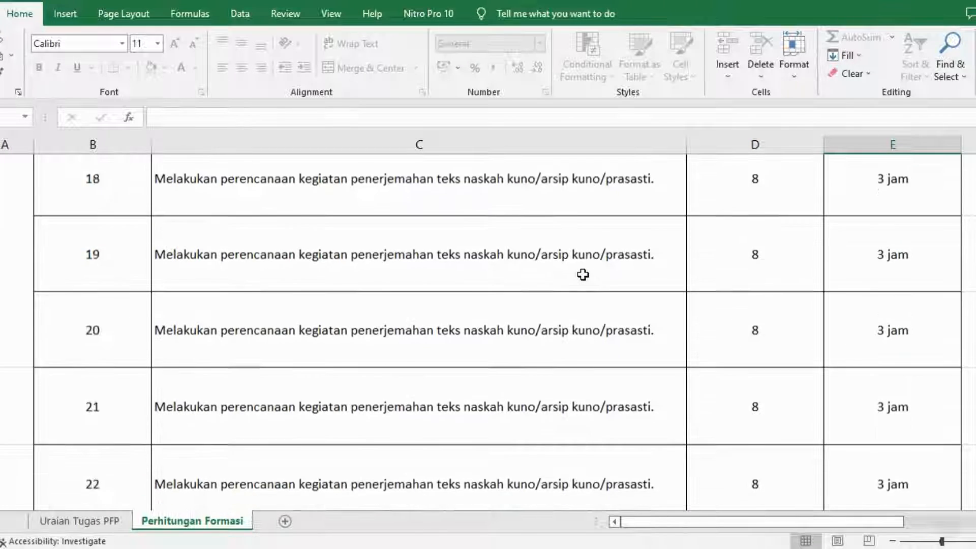
{"action": "scroll", "coordinate": [585, 275], "scroll_direction": "down", "scroll_amount": 5}
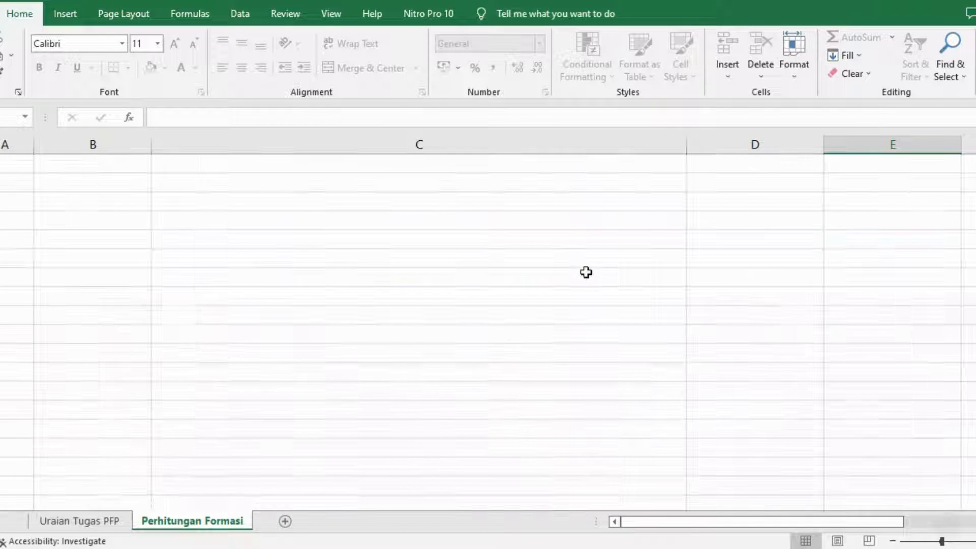
{"action": "scroll", "coordinate": [586, 273], "scroll_direction": "up", "scroll_amount": 1}
{"action": "scroll", "coordinate": [662, 269], "scroll_direction": "up", "scroll_amount": 1}
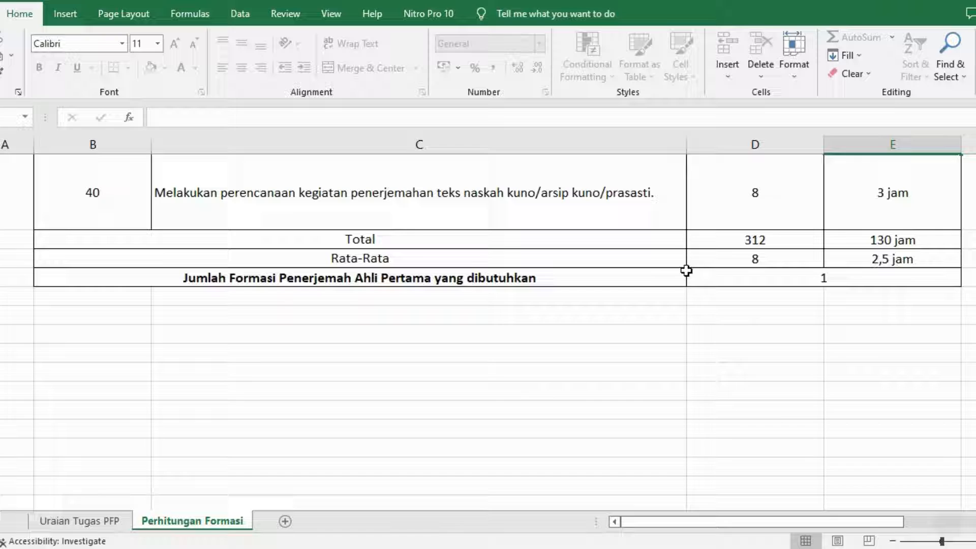
Check the Total, Rata-Rata and Jumlah Formasi Penerjemah Ahli Pertama results below row 40.
{"action": "left_click", "coordinate": [756, 239]}
{"action": "left_click", "coordinate": [888, 240]}
{"action": "left_click", "coordinate": [768, 258]}
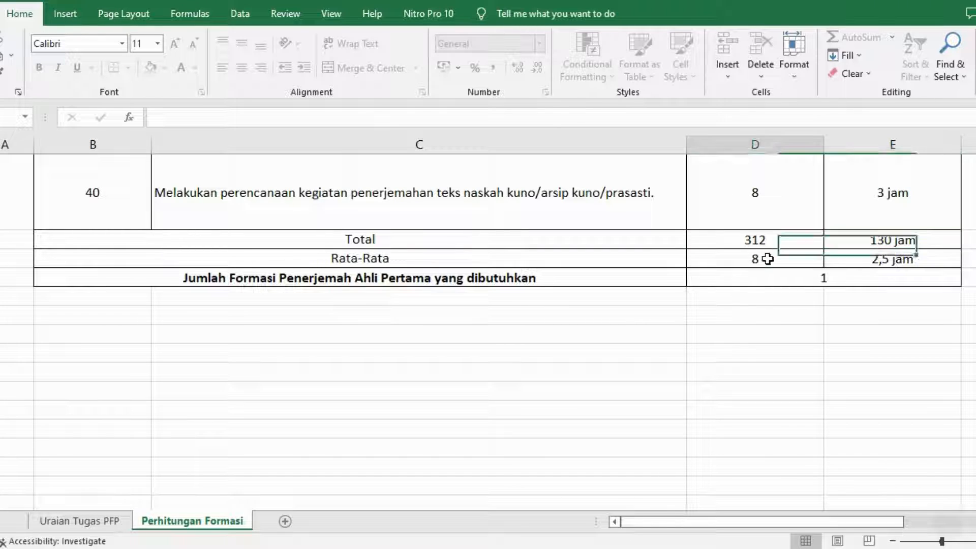
{"action": "left_click", "coordinate": [877, 258]}
{"action": "left_click", "coordinate": [828, 277]}
{"action": "type", "text": "1"}
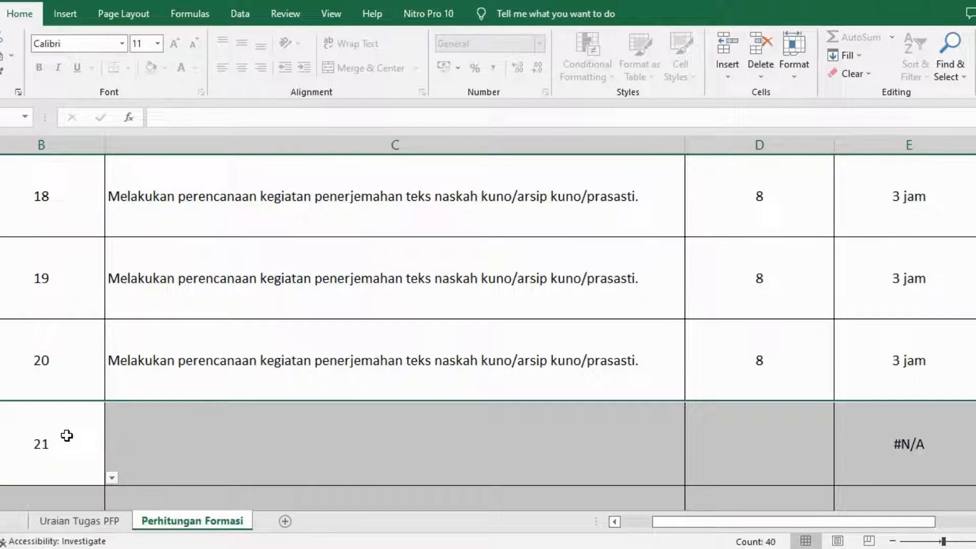
Hide the unfilled rows numbered 21 to 40 in the formation table.
{"action": "left_click", "coordinate": [68, 436]}
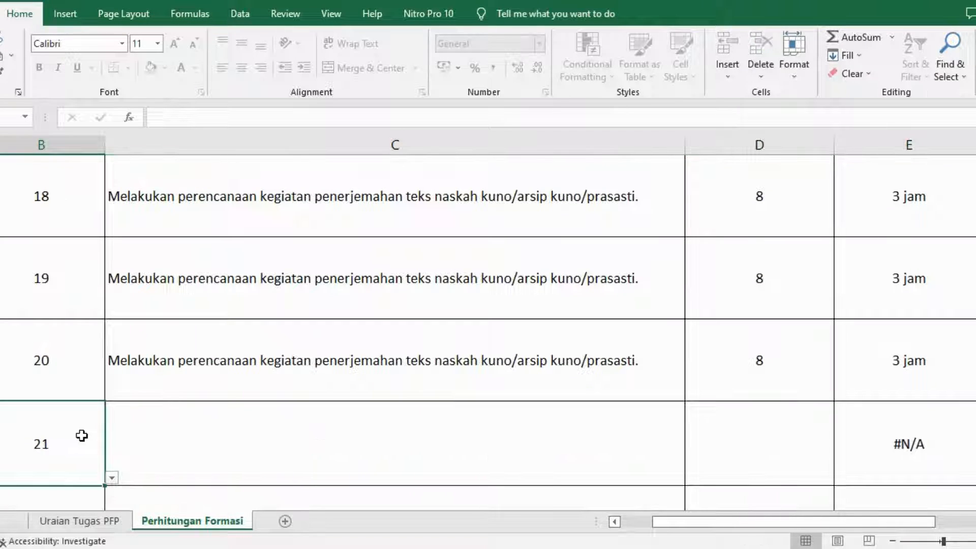
{"action": "scroll", "coordinate": [80, 435], "scroll_direction": "down", "scroll_amount": 1}
{"action": "scroll", "coordinate": [89, 334], "scroll_direction": "down", "scroll_amount": 5}
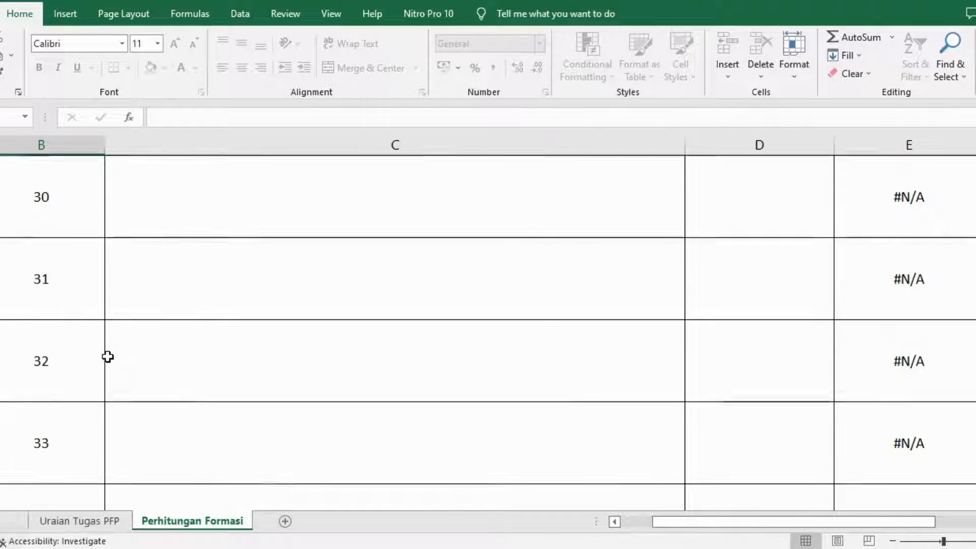
{"action": "scroll", "coordinate": [69, 401], "scroll_direction": "down", "scroll_amount": 1}
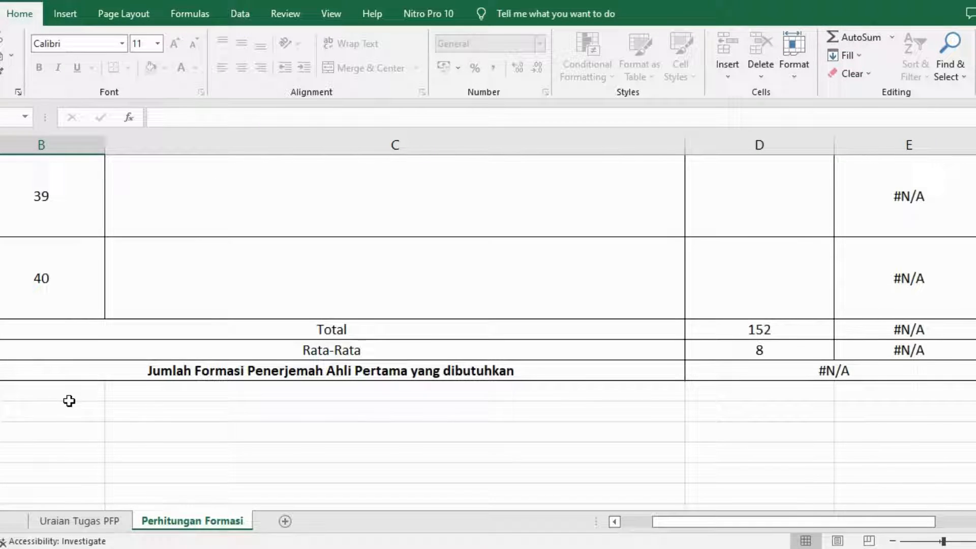
{"action": "left_click", "coordinate": [68, 287]}
{"action": "scroll", "coordinate": [69, 290], "scroll_direction": "up", "scroll_amount": 4}
{"action": "scroll", "coordinate": [68, 291], "scroll_direction": "up", "scroll_amount": 3}
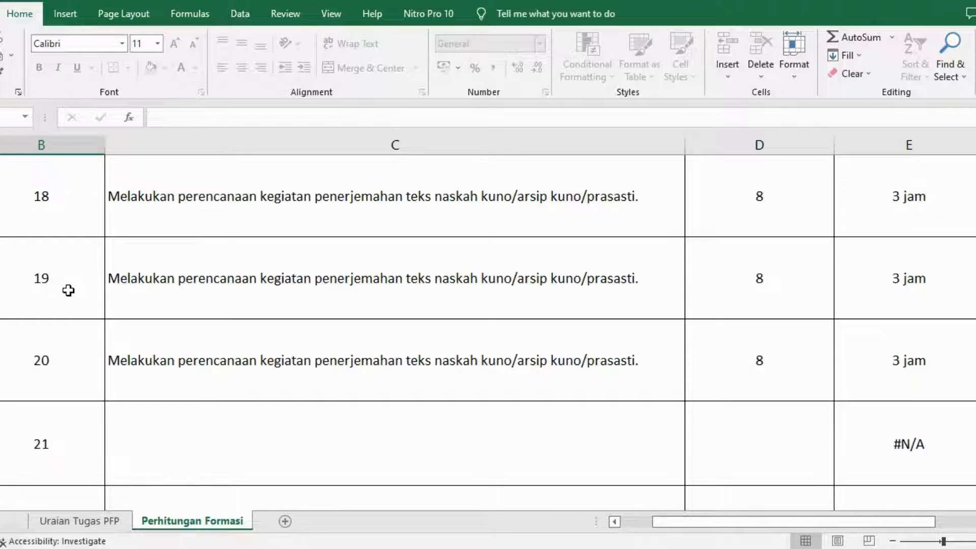
{"action": "left_click_drag", "start_coordinate": [96, 473], "coordinate": [125, 474]}
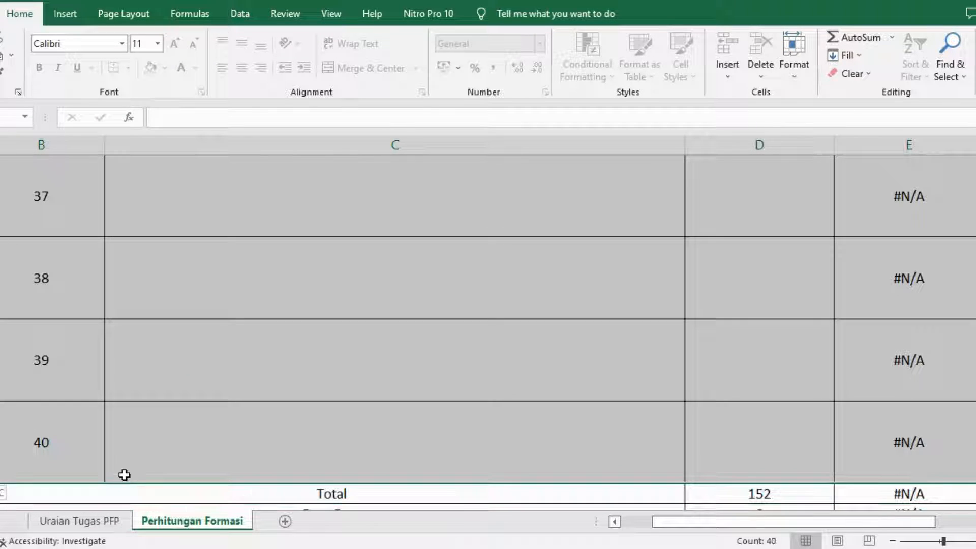
{"action": "right_click", "coordinate": [222, 222]}
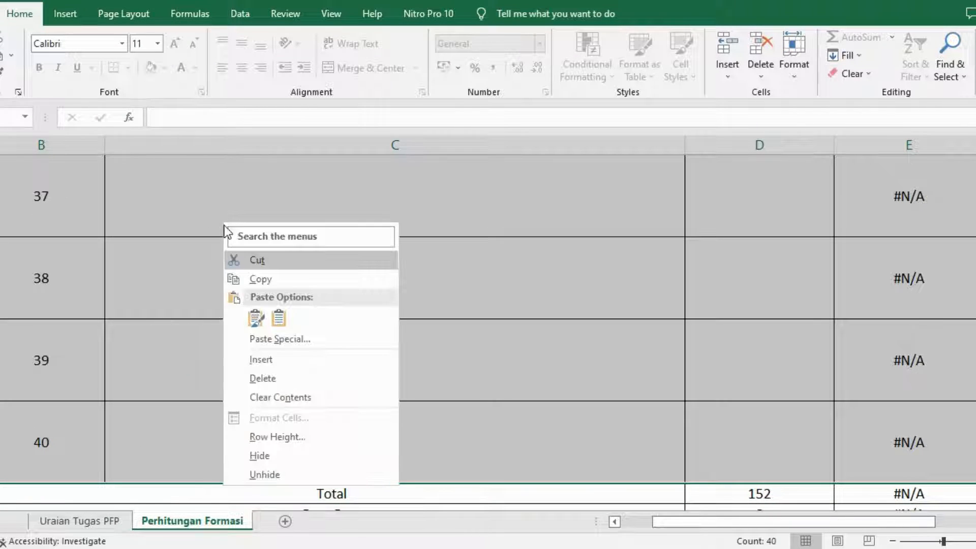
{"action": "left_click", "coordinate": [282, 456]}
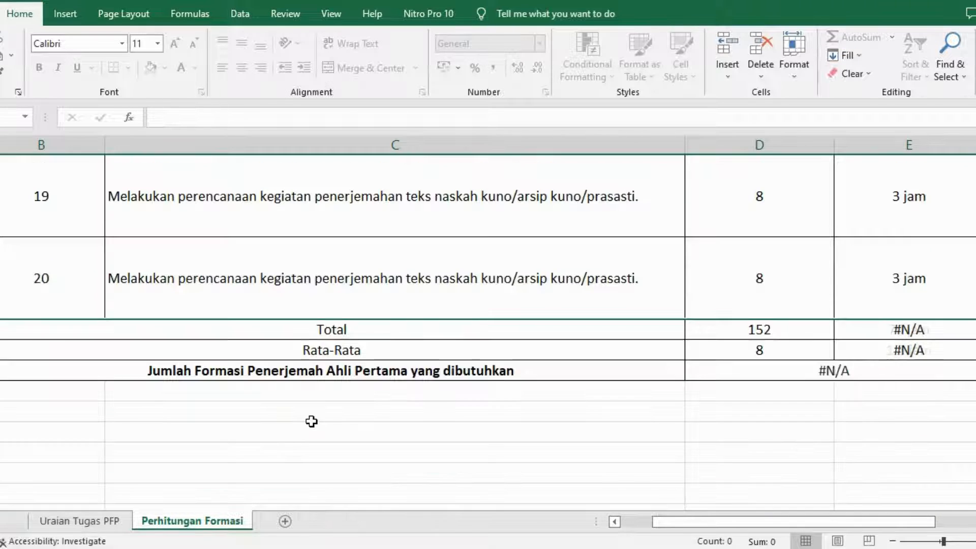
Check the Total, Rata-Rata and Jumlah Formasi results directly below row 20 of the shortened table.
{"action": "scroll", "coordinate": [441, 388], "scroll_direction": "down", "scroll_amount": 2}
{"action": "scroll", "coordinate": [603, 305], "scroll_direction": "up", "scroll_amount": 2}
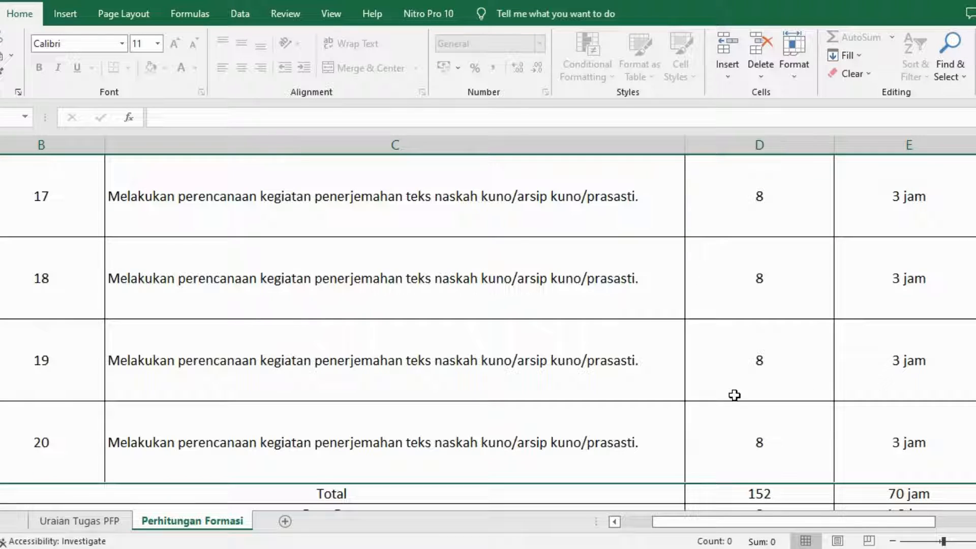
{"action": "scroll", "coordinate": [735, 396], "scroll_direction": "down", "scroll_amount": 1}
{"action": "left_click", "coordinate": [747, 249]}
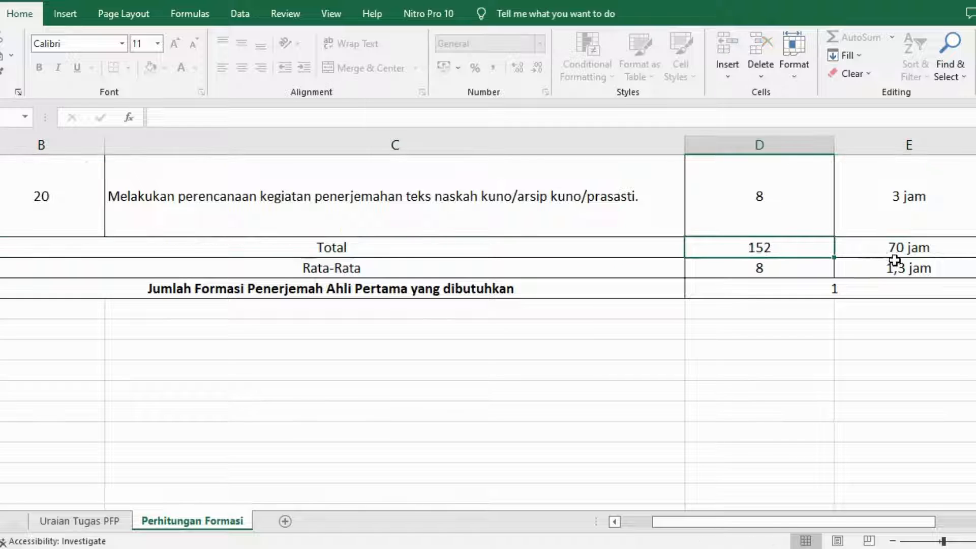
{"action": "left_click", "coordinate": [926, 253]}
{"action": "left_click", "coordinate": [792, 272]}
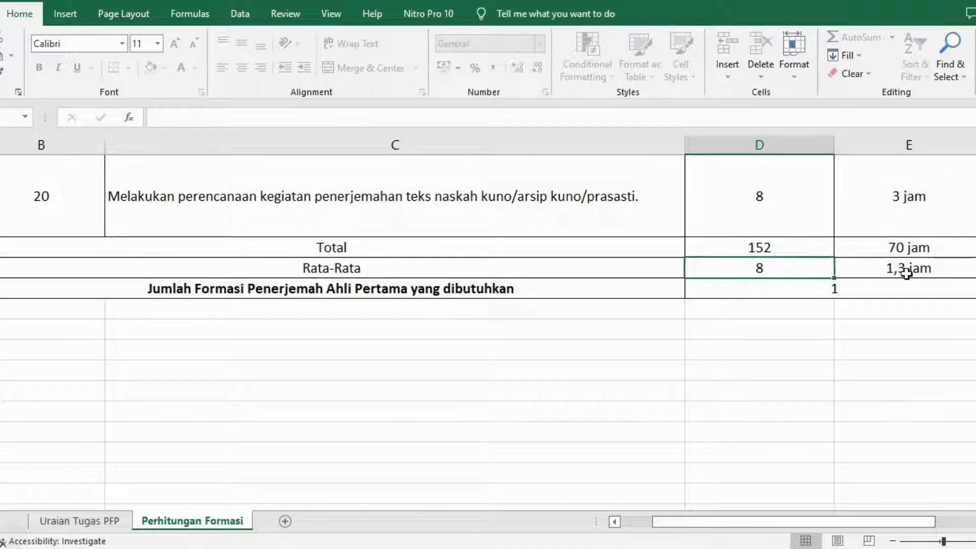
{"action": "left_click", "coordinate": [904, 273]}
{"action": "left_click", "coordinate": [850, 291]}
Compare the Satuan Hasil (output) and Waktu Penyelesaian Output Per Jam columns with their Total and Rata-Rata values.
{"action": "scroll", "coordinate": [807, 287], "scroll_direction": "up", "scroll_amount": 10}
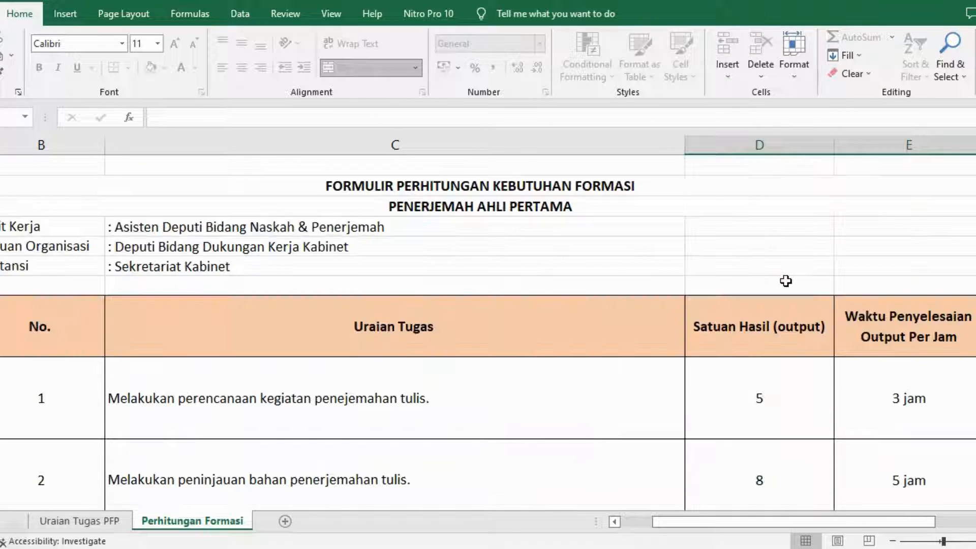
{"action": "left_click", "coordinate": [772, 341]}
{"action": "left_click", "coordinate": [901, 323]}
{"action": "scroll", "coordinate": [894, 353], "scroll_direction": "down", "scroll_amount": 15}
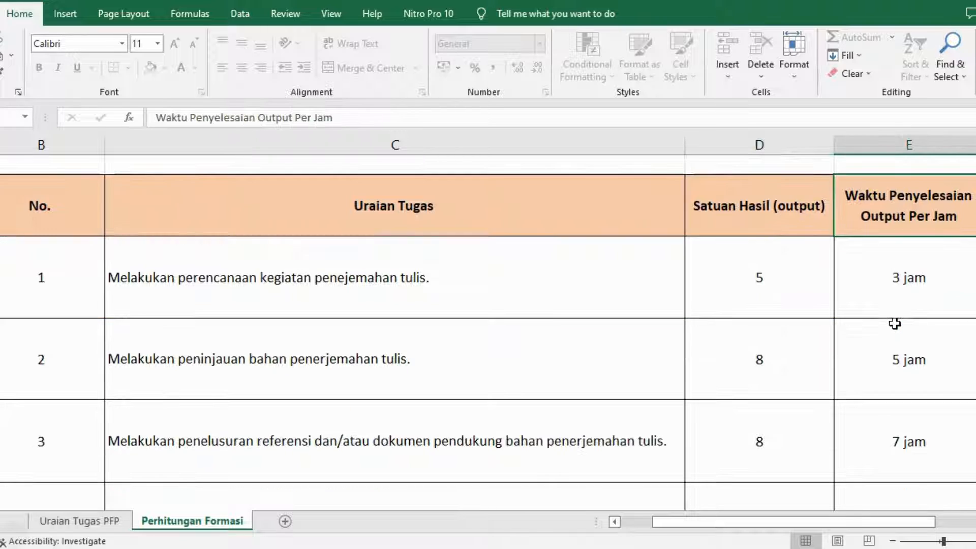
{"action": "scroll", "coordinate": [778, 315], "scroll_direction": "up", "scroll_amount": 5}
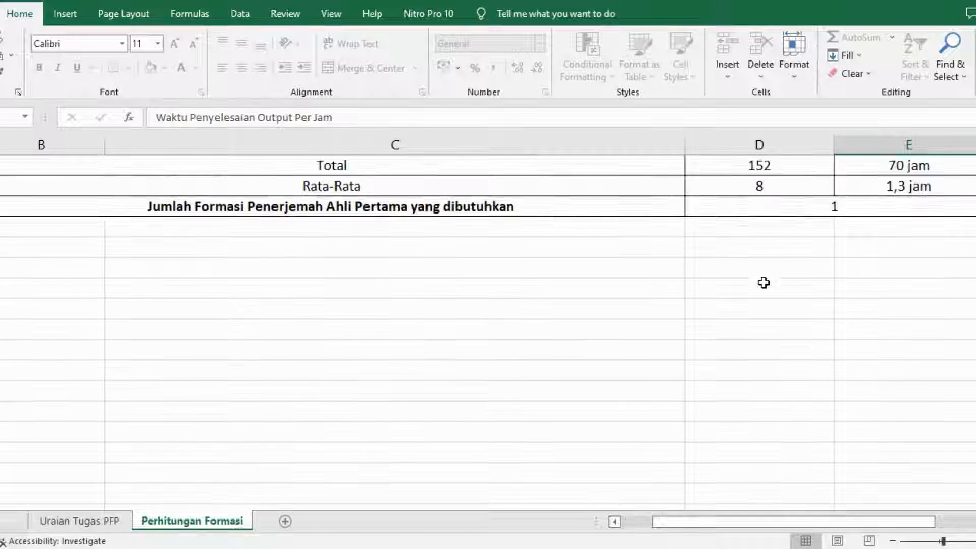
{"action": "left_click", "coordinate": [767, 246]}
{"action": "left_click", "coordinate": [927, 252]}
{"action": "left_click", "coordinate": [783, 265]}
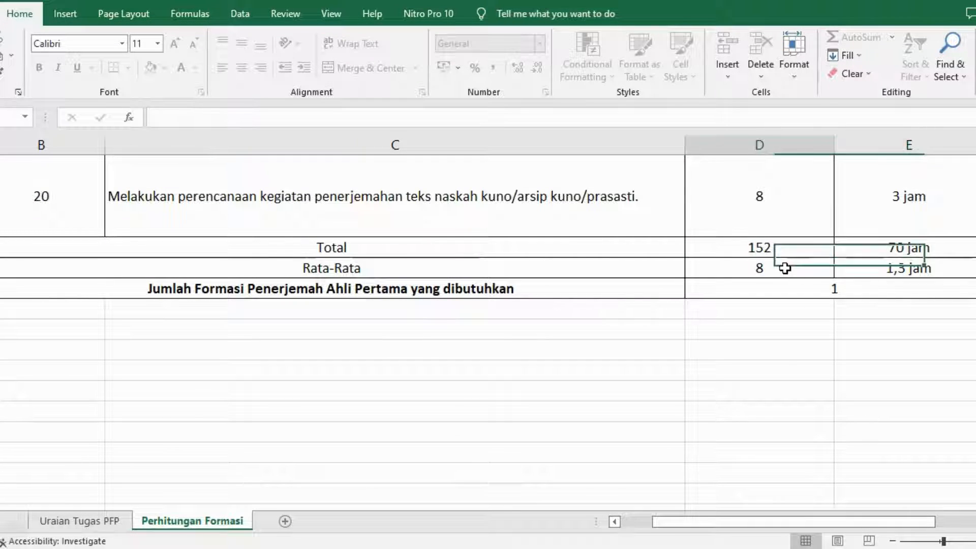
{"action": "left_click", "coordinate": [864, 268]}
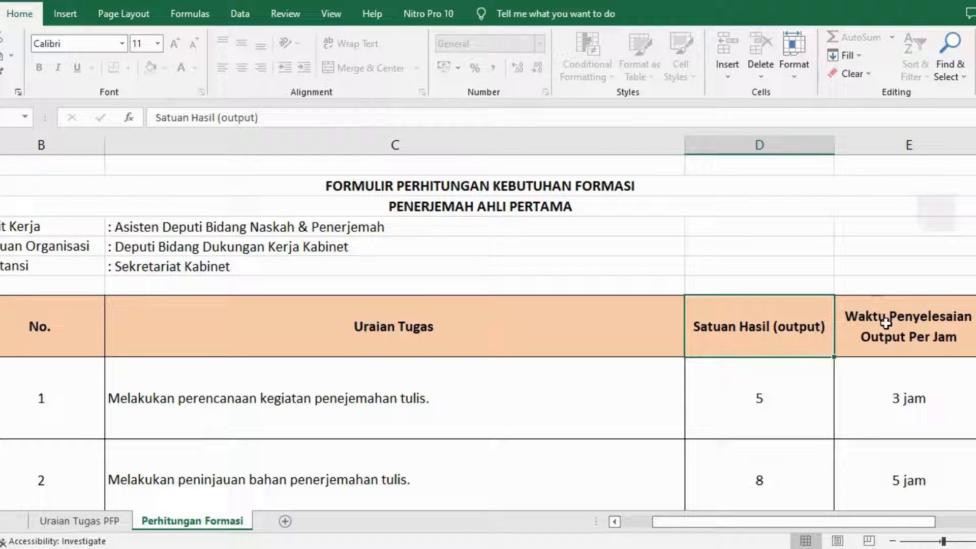
Trace the Waktu Penyelesaian column down to the summary rows and examine the totals, averages and required number of translators.
{"action": "left_click", "coordinate": [886, 322]}
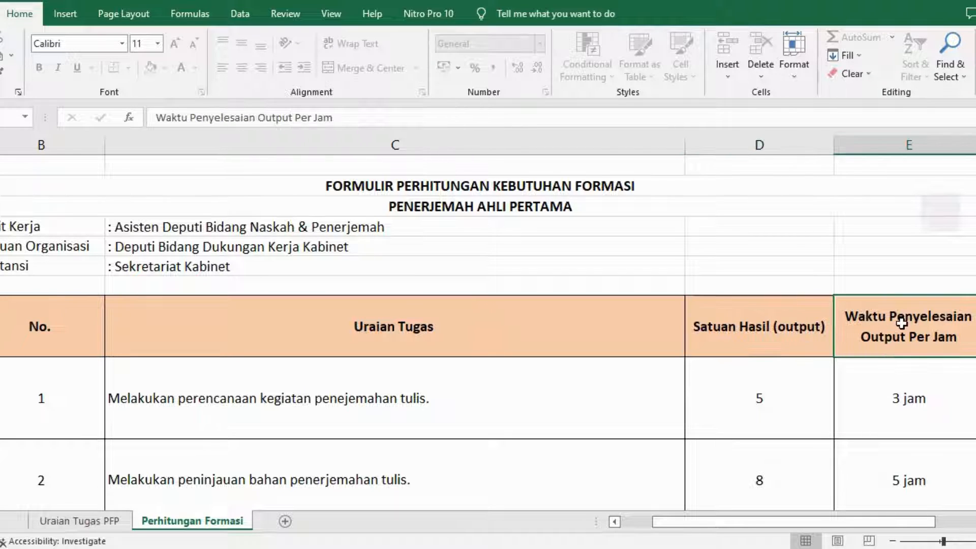
{"action": "scroll", "coordinate": [865, 330], "scroll_direction": "down", "scroll_amount": 12}
{"action": "scroll", "coordinate": [765, 285], "scroll_direction": "down", "scroll_amount": 3}
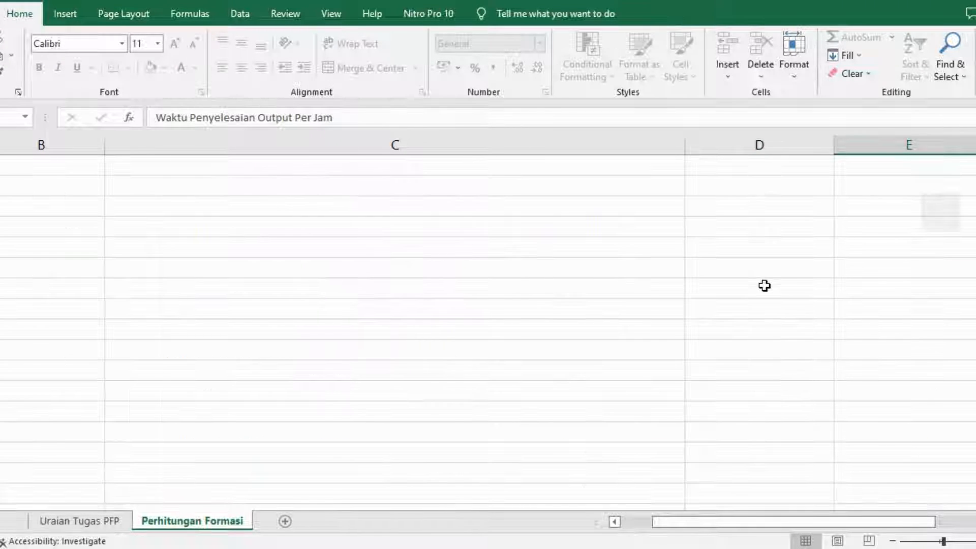
{"action": "scroll", "coordinate": [771, 246], "scroll_direction": "up", "scroll_amount": 4}
{"action": "left_click", "coordinate": [768, 247]}
{"action": "left_click", "coordinate": [909, 248]}
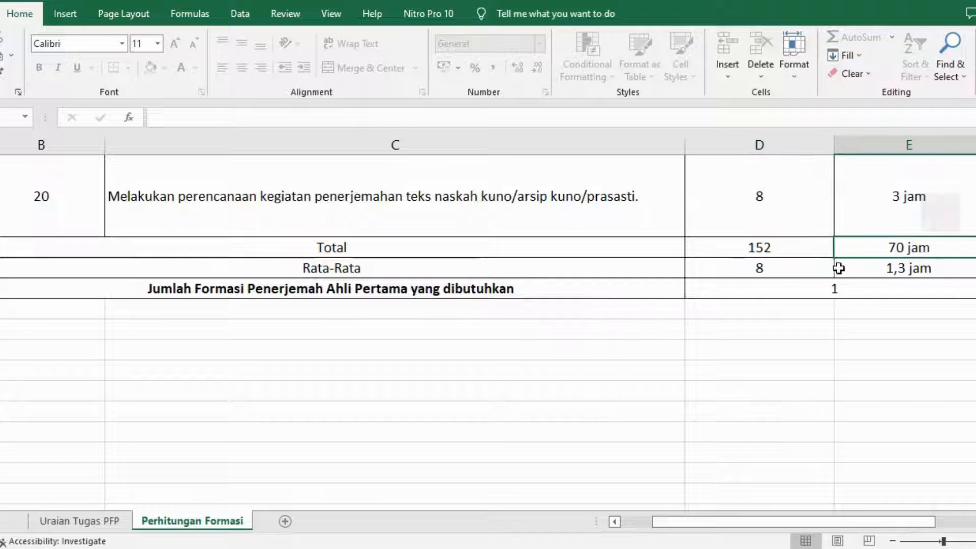
{"action": "left_click", "coordinate": [809, 268]}
{"action": "left_click", "coordinate": [858, 266]}
{"action": "left_click", "coordinate": [872, 287]}
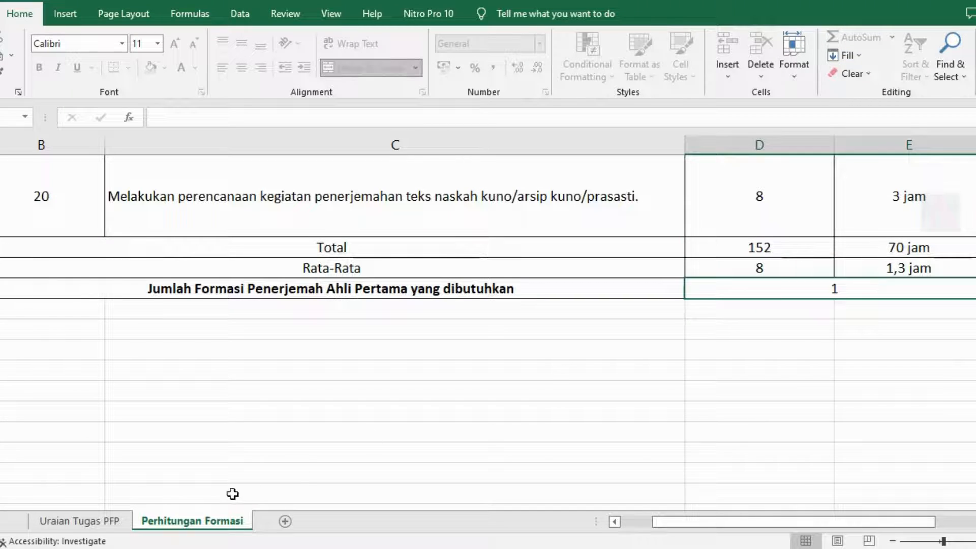